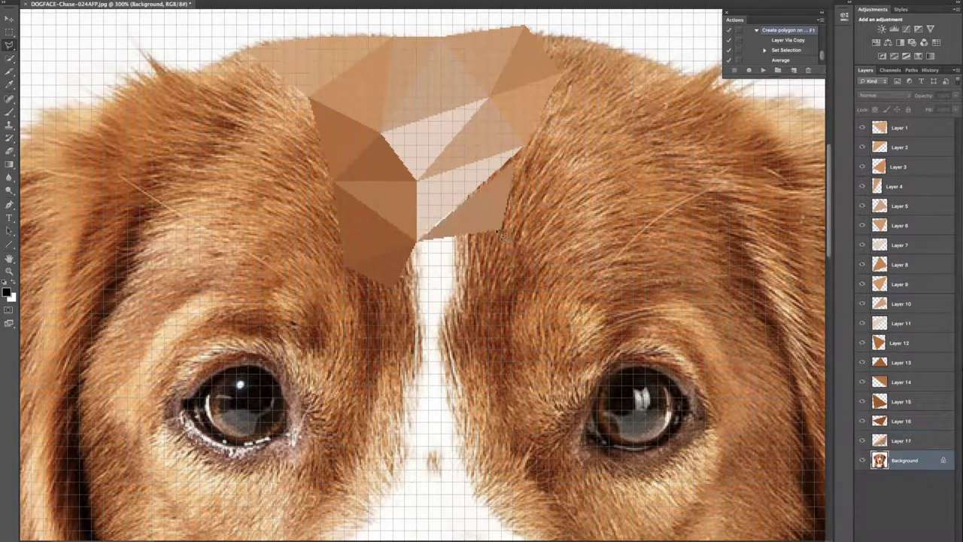
Fill one more averaged-colour triangle between the brows and select its Layer 17
left_click(420, 243)
key("F1")
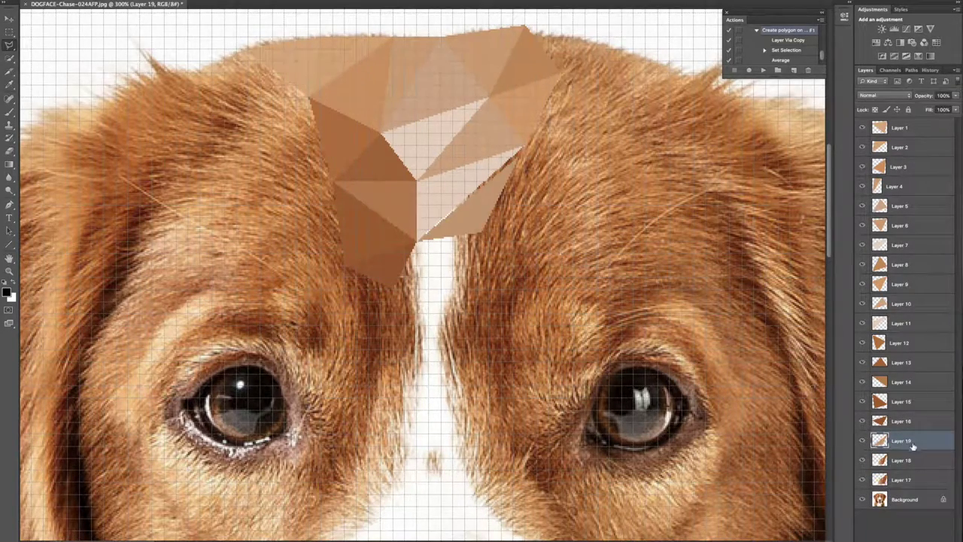
left_click(910, 479)
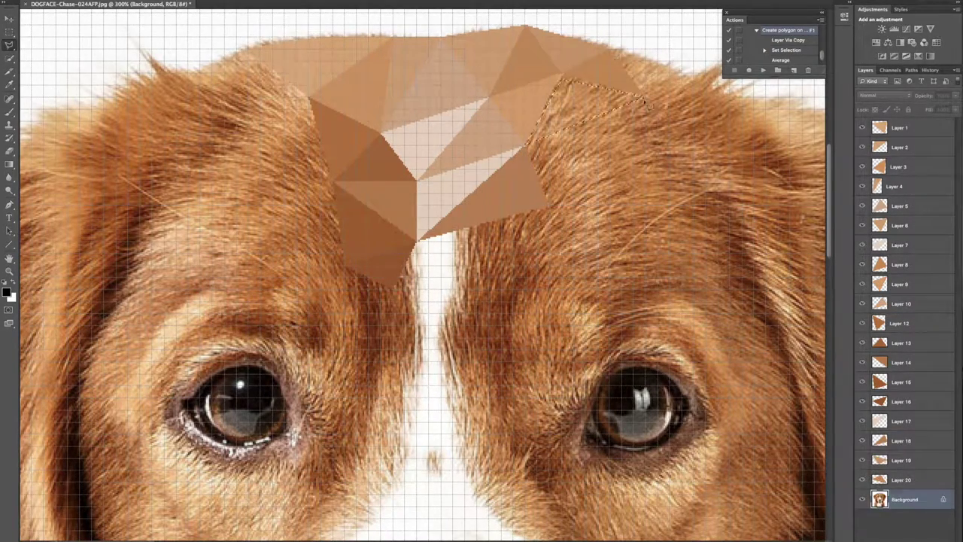
Fill averaged-colour triangles across the right brow and between the brows
left_click(645, 88)
key("F1")
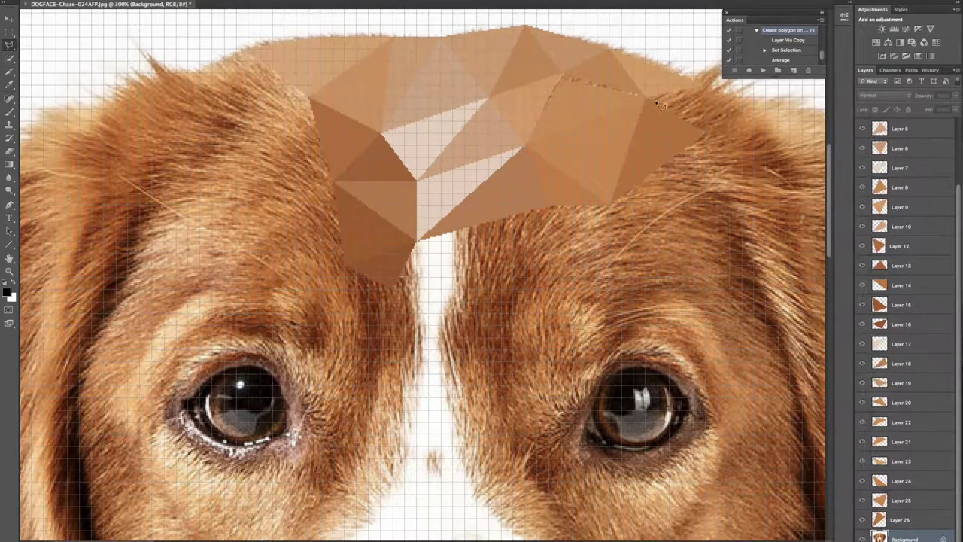
key("F1")
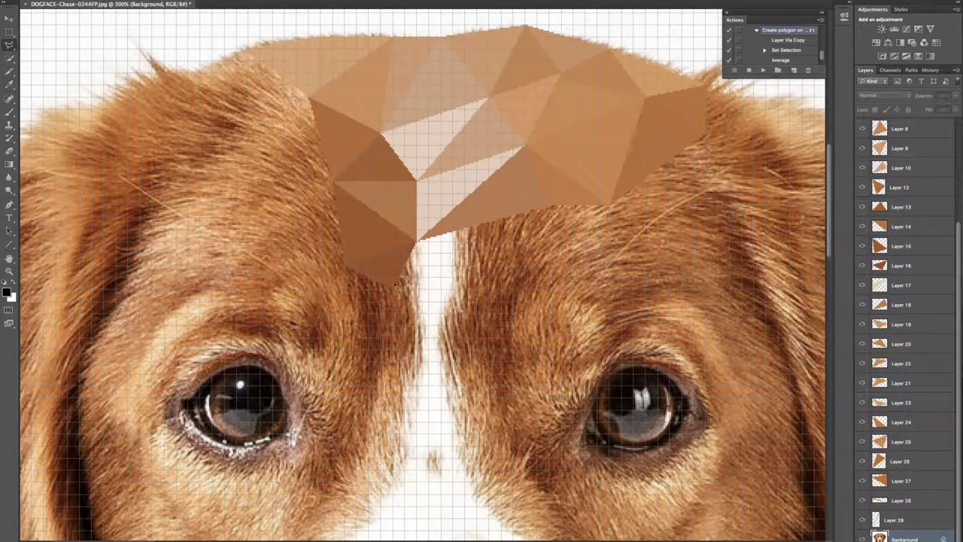
key("F1")
key("F1")
key("F1")
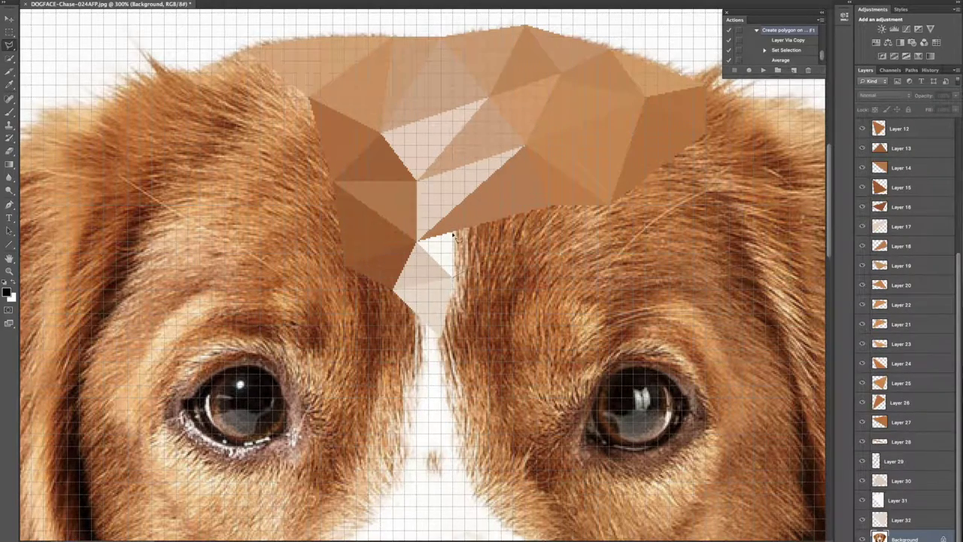
key("F1")
key("F1")
key("F1")
key("F1")
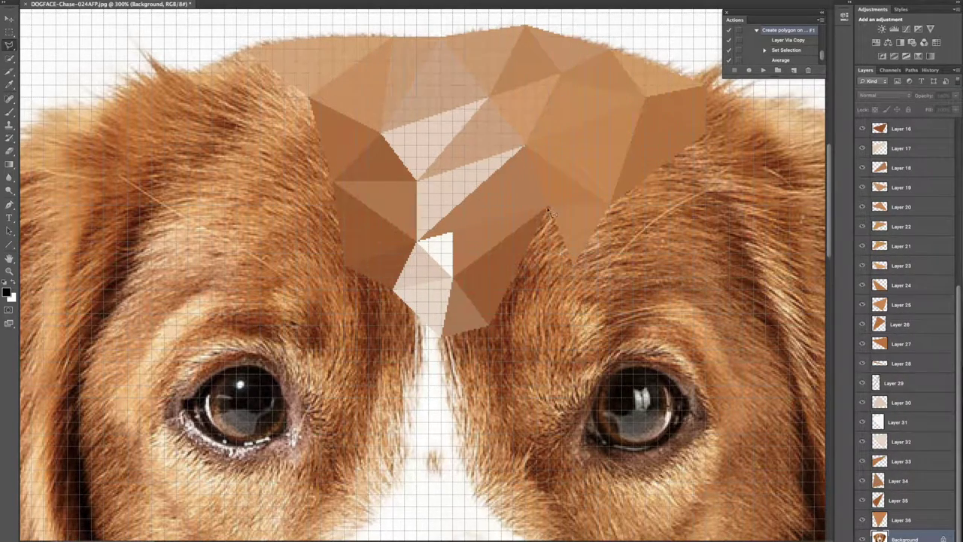
key("F1")
Fill averaged-colour triangles over the top-left and lower left brow
key("F1")
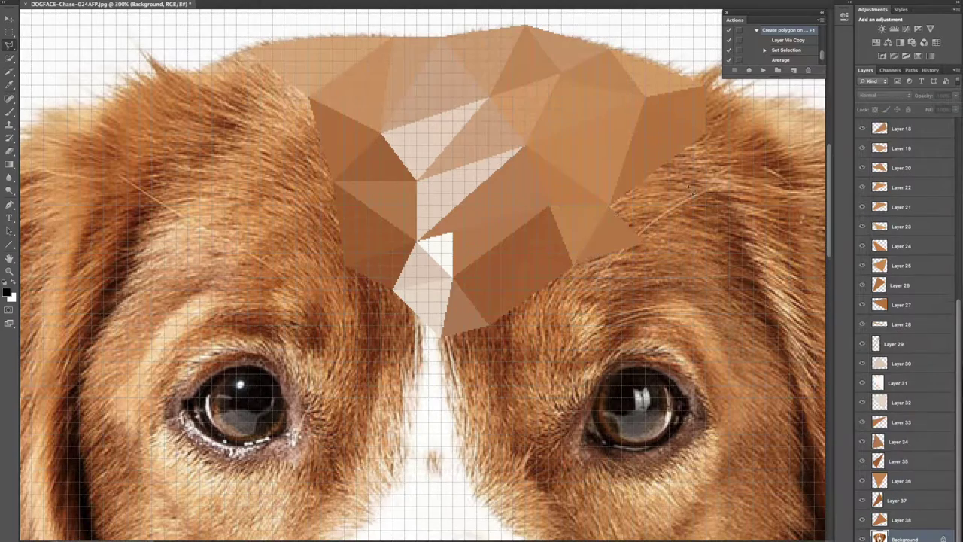
key("F1")
left_click(194, 76)
key("F1")
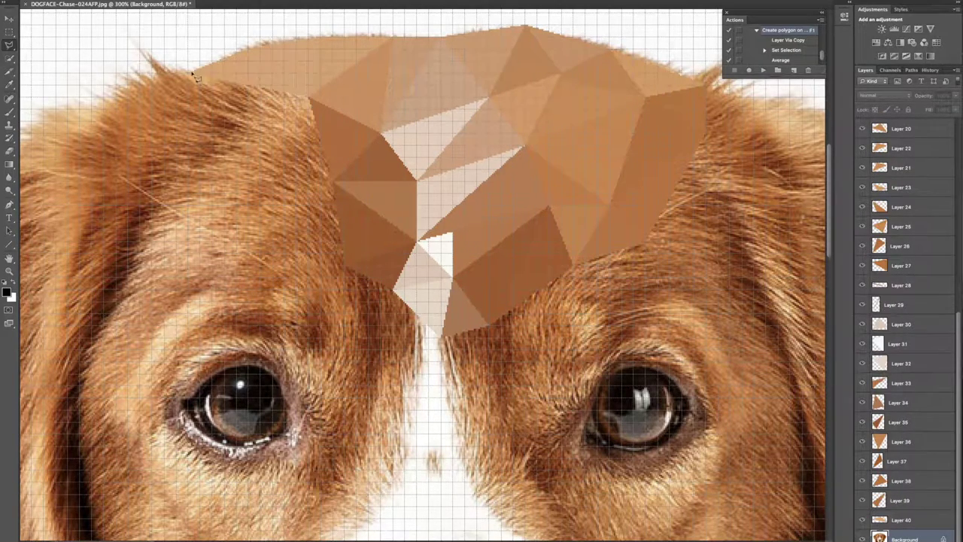
key("F1")
key("F1")
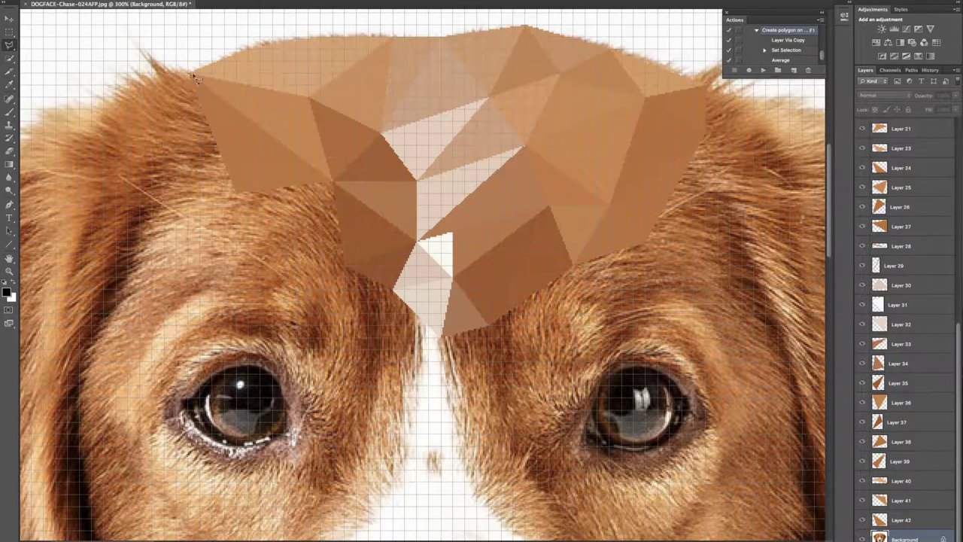
key("F1")
key("F1")
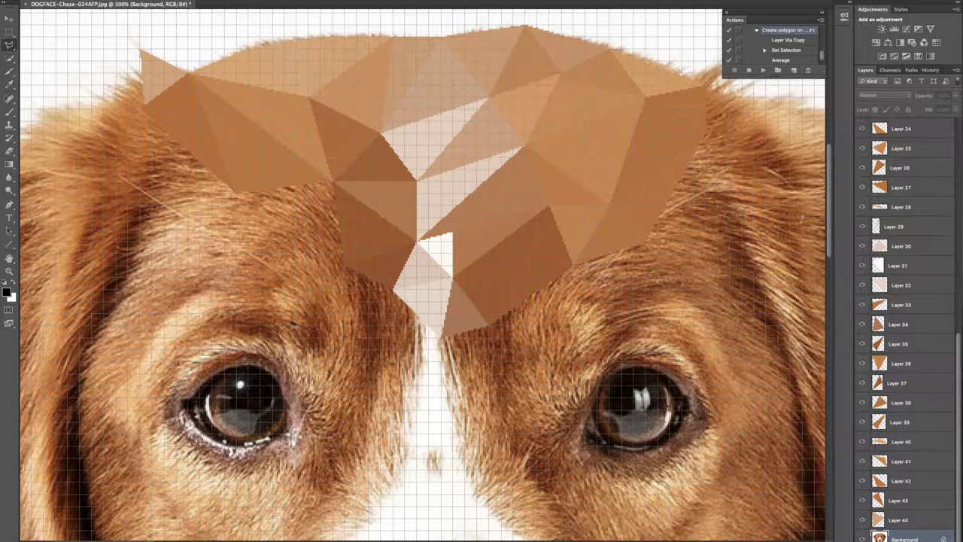
key("F1")
key("F1")
key("F1")
key("F1")
key("F1")
key("F1")
key("F1")
key("F1")
key("F1")
key("F1")
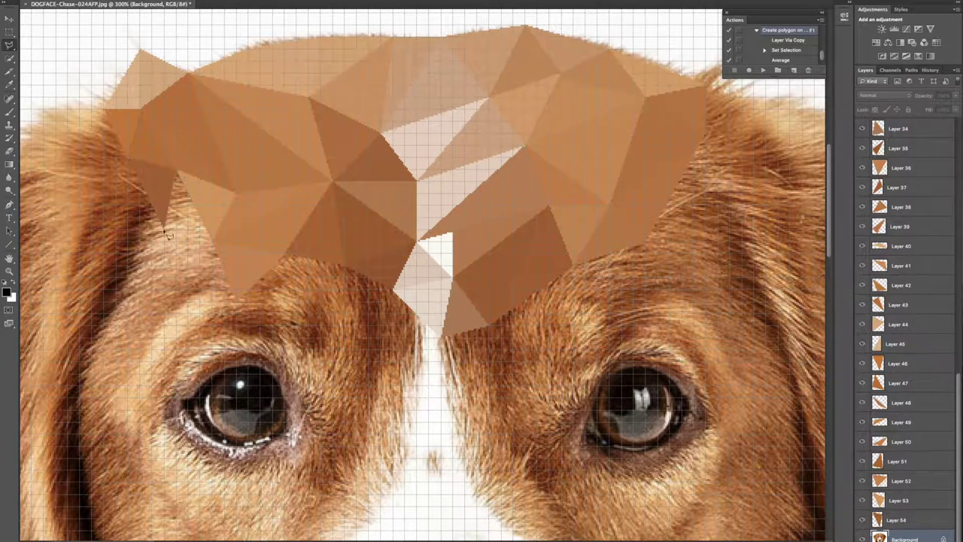
key("F1")
key("F1")
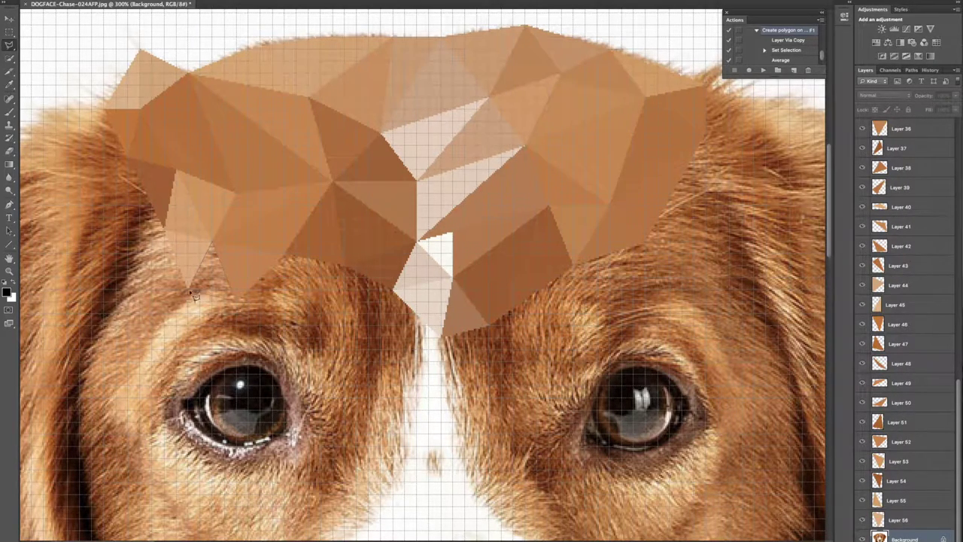
key("F1")
key("F1")
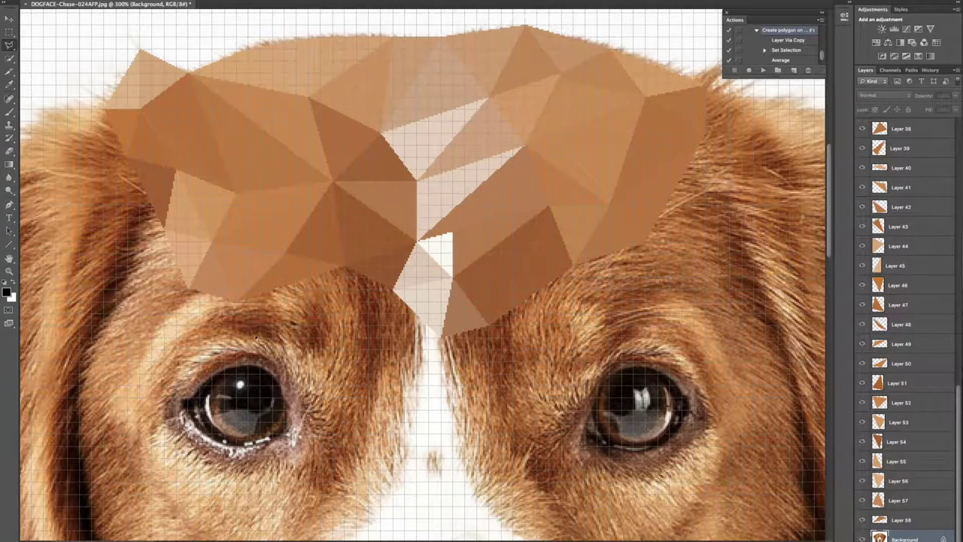
key("F1")
key("F1")
key("F1")
key("F1")
key("F1")
key("F1")
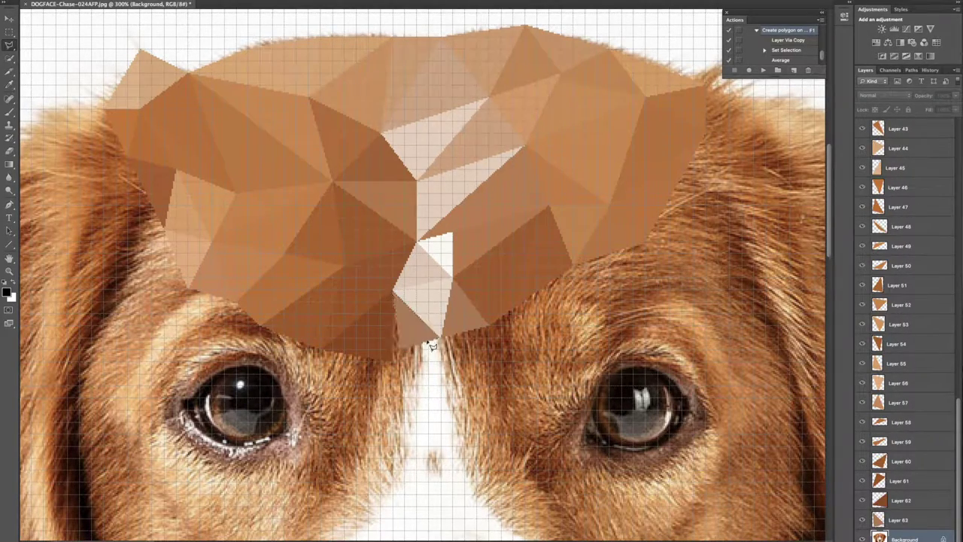
key("F1")
key("F1")
Add averaged-colour triangles below the brow centre and at the top right of the head
key("F1")
key("F1")
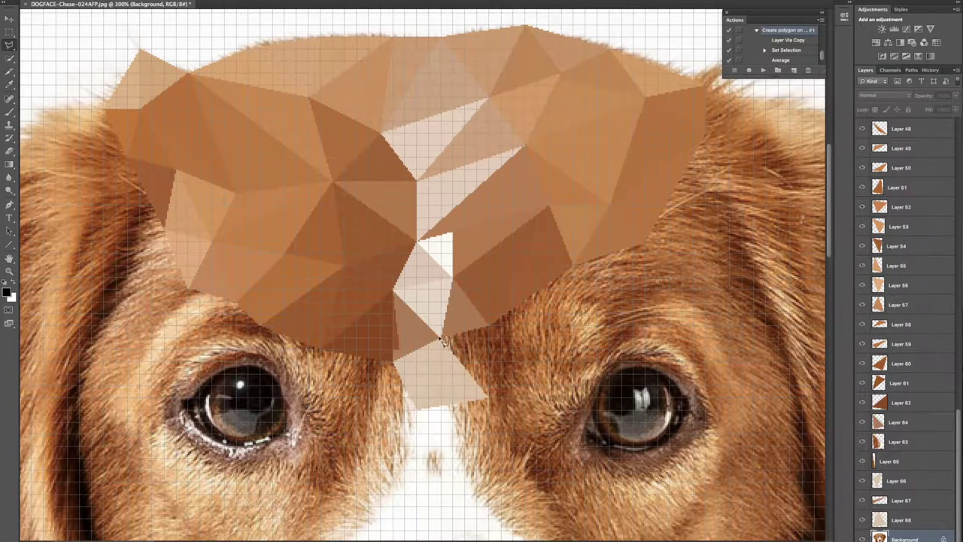
key("F1")
key("F1")
key("F1")
key("F1")
key("F1")
key("F1")
key("F1")
key("F1")
key("F1")
key("F1")
key("F1")
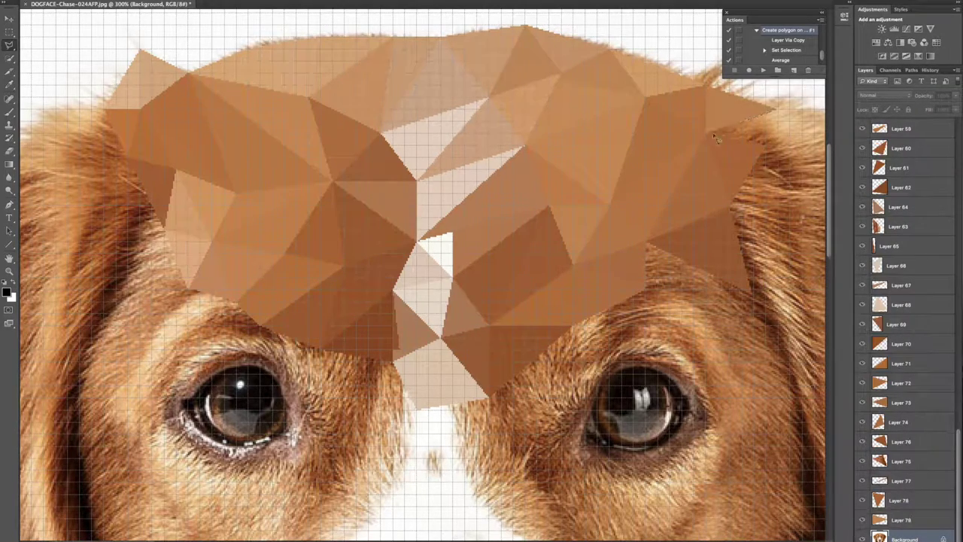
key("F1")
scroll(458, 293, "right", 10)
Fill triangles along the top-right fur above the eye, undoing a thin sliver over the brow
key("F1")
key("F1")
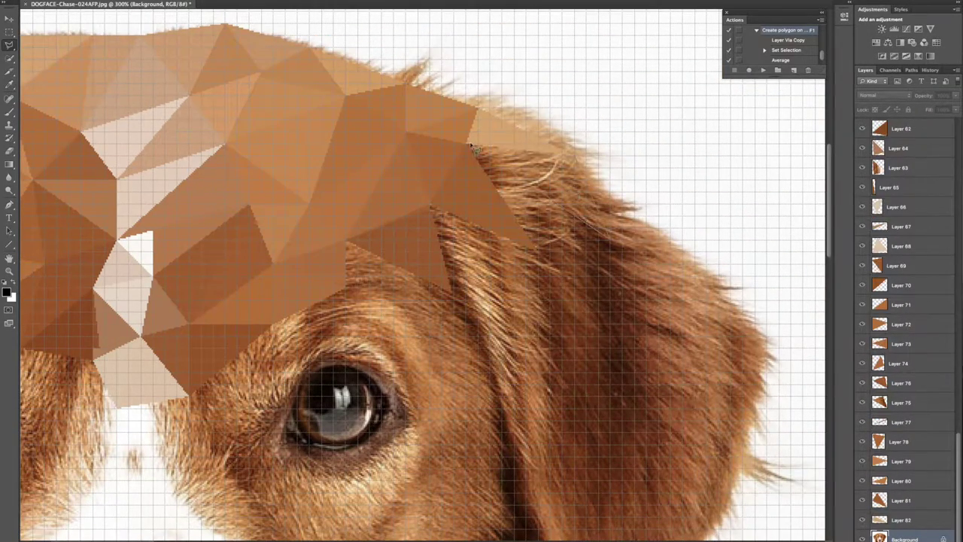
key("F1")
key("F1")
key("F1")
key("F1")
key("F1")
key("ctrl+alt+z")
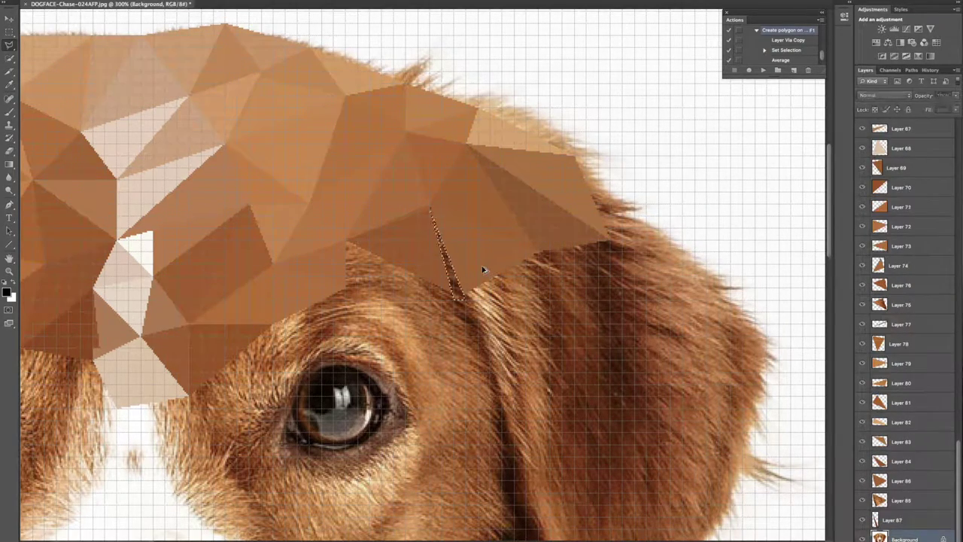
key("ctrl+alt+z")
key("ctrl+alt+z")
key("F1")
key("Return")
key("F1")
key("F1")
key("F1")
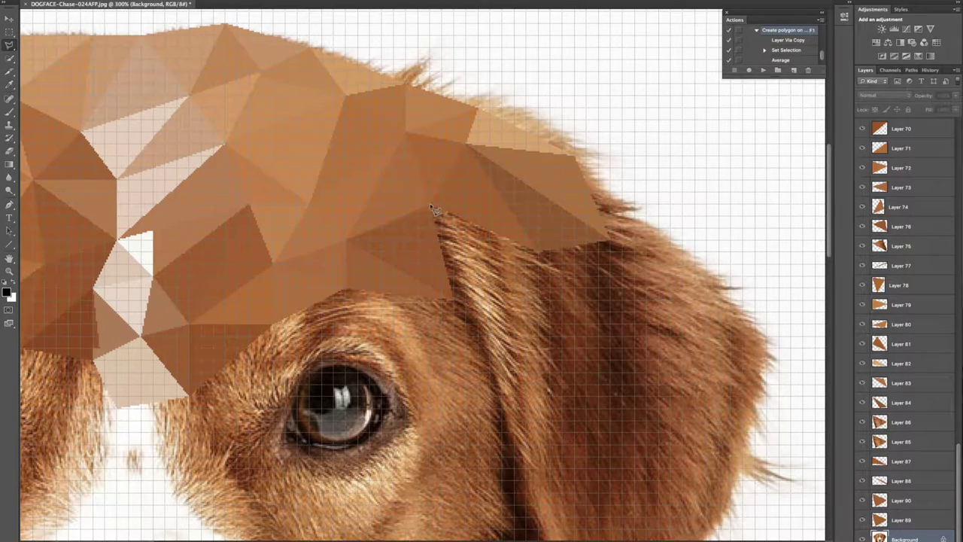
key("F1")
key("F1")
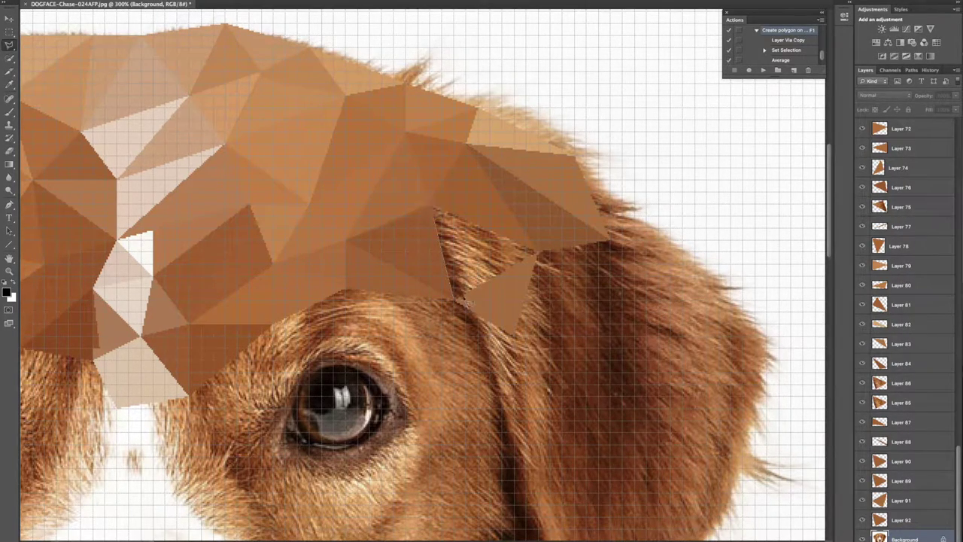
Add averaged-colour triangles near the ear, removing a dark one and cancelling an unfinished outline
key("F1")
key("F1")
key("F1")
key("F1")
left_click(706, 289)
key("F1")
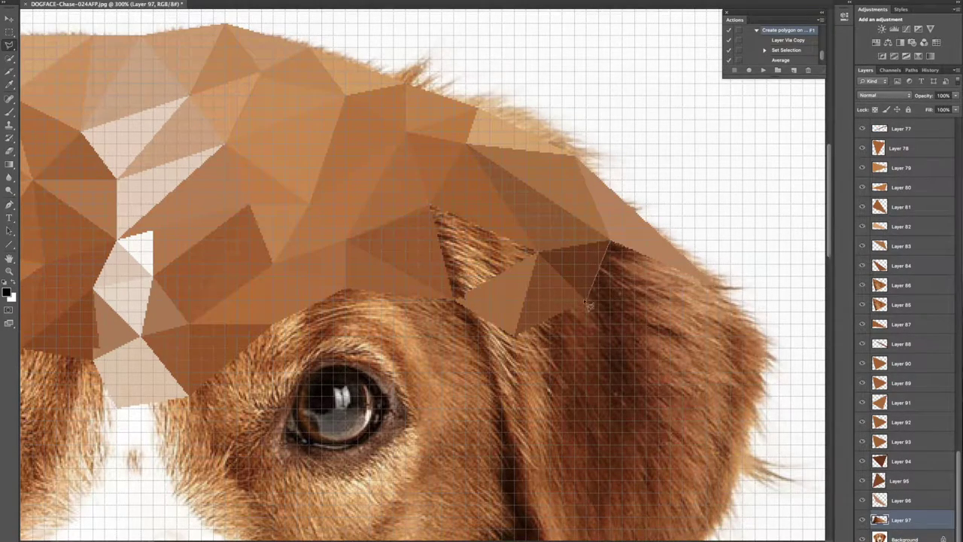
left_click(591, 304)
key("F1")
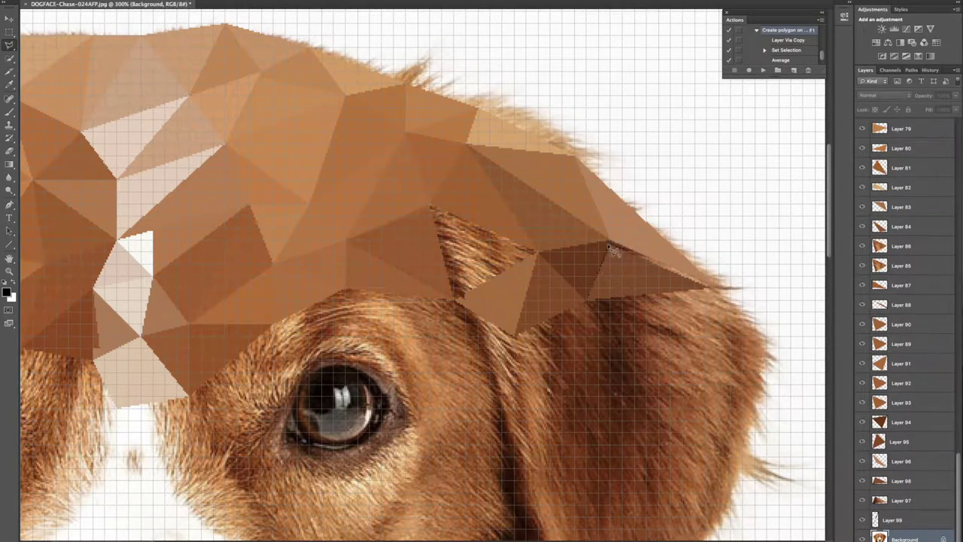
key("ctrl+alt+z")
key("ctrl+alt+z")
key("ctrl+alt+z")
key("F1")
key("Return")
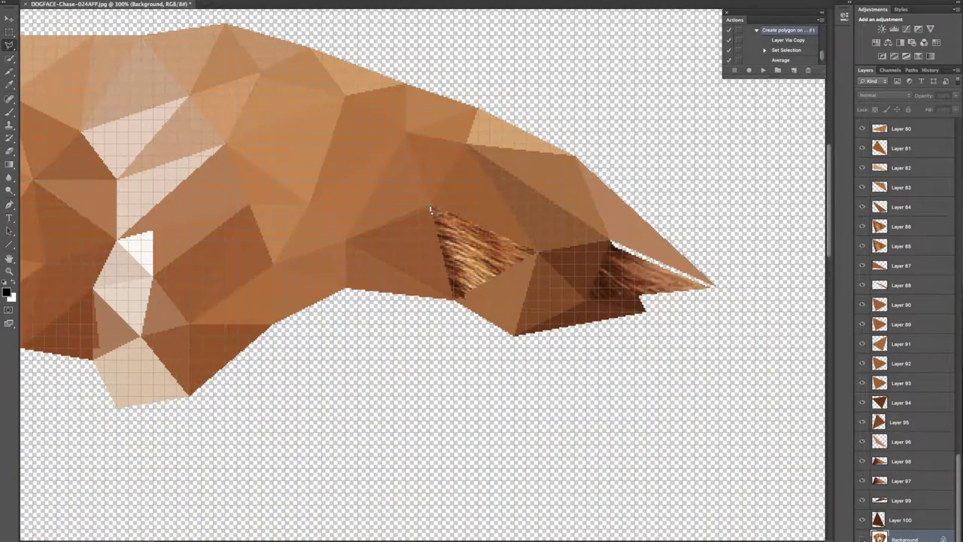
Undo two fur-textured triangles, select Layer 88, and refill a traced triangle with averaged colour
key("ctrl+alt+z")
key("ctrl+alt+z")
key("ctrl+alt+z")
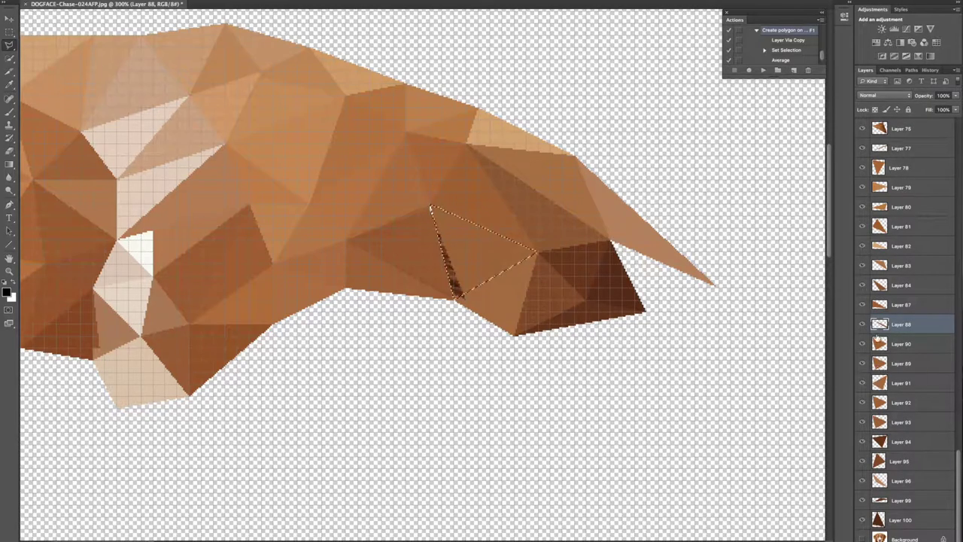
key("ctrl+alt+z")
key("ctrl+alt+z")
key("ctrl+alt+z")
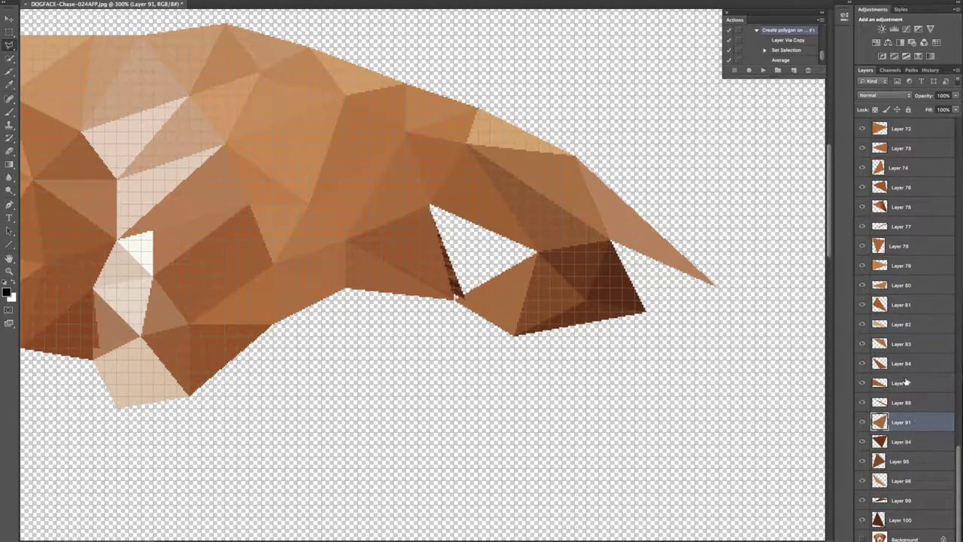
left_click(899, 402)
key("F1")
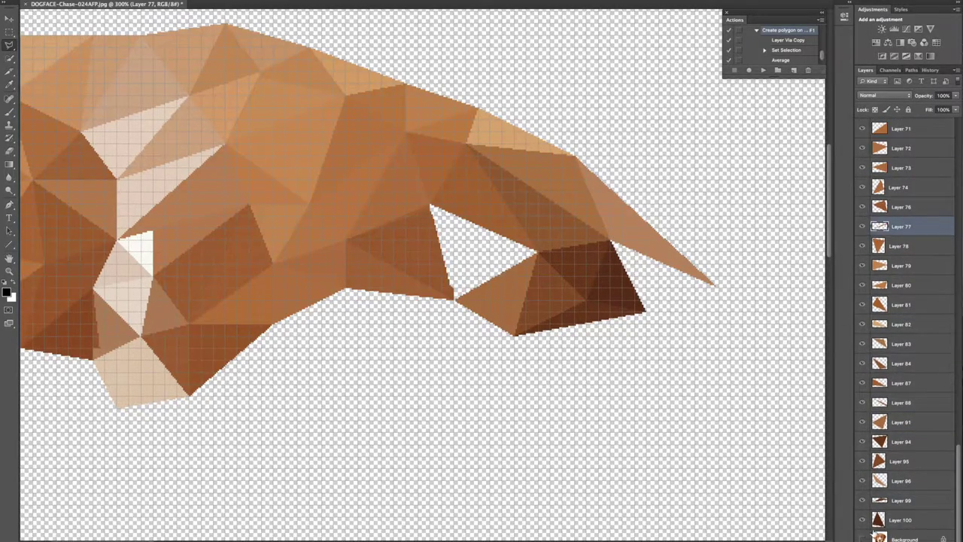
key("F1")
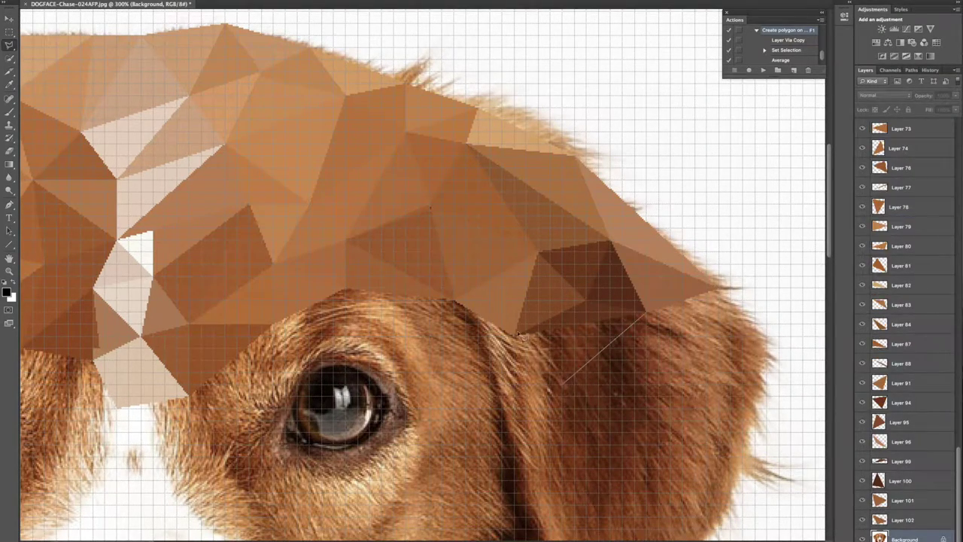
Fill averaged-colour triangles along the ear edge and near the forehead
key("F1")
key("F1")
key("F1")
double_click(668, 396)
key("F1")
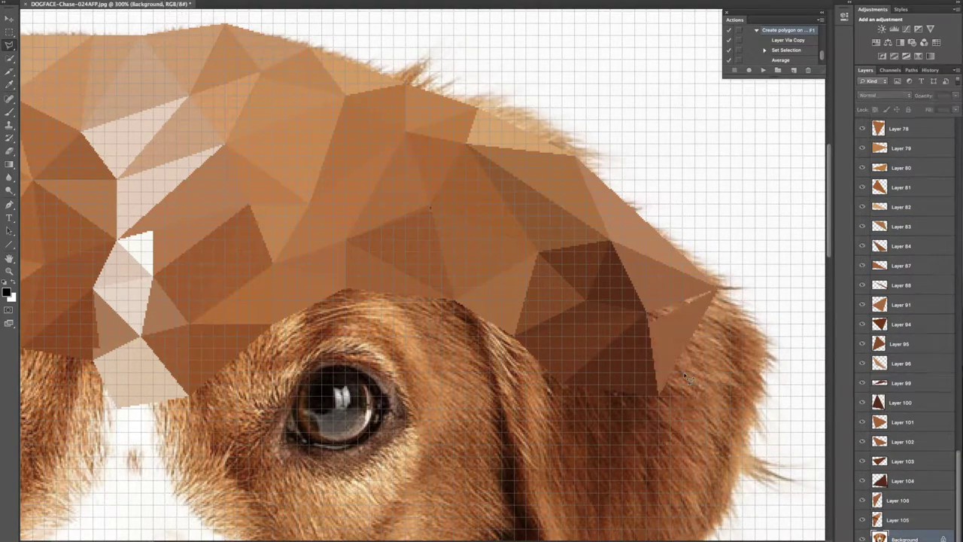
key("F1")
key("F1")
key("F1")
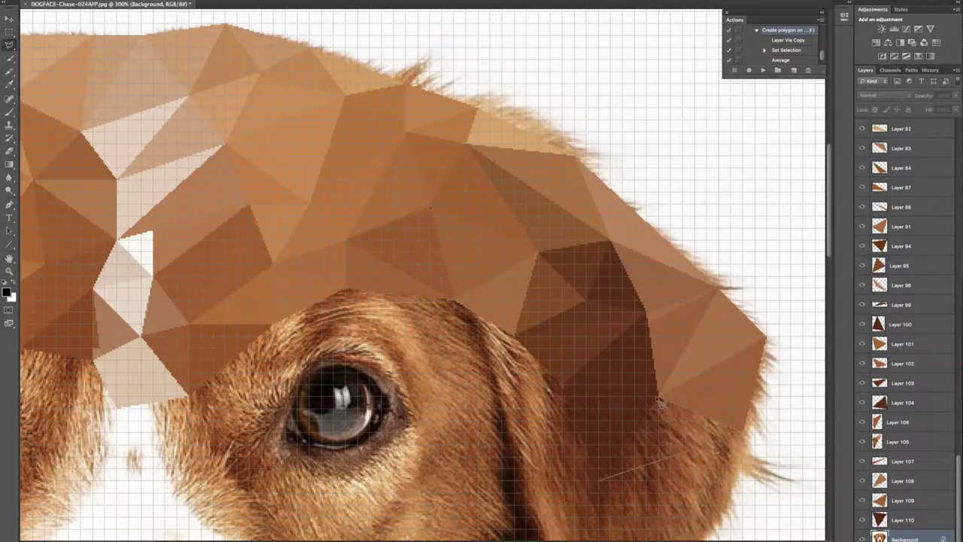
scroll(655, 396, "down", 2)
double_click(349, 226)
key("F1")
double_click(346, 233)
key("F1")
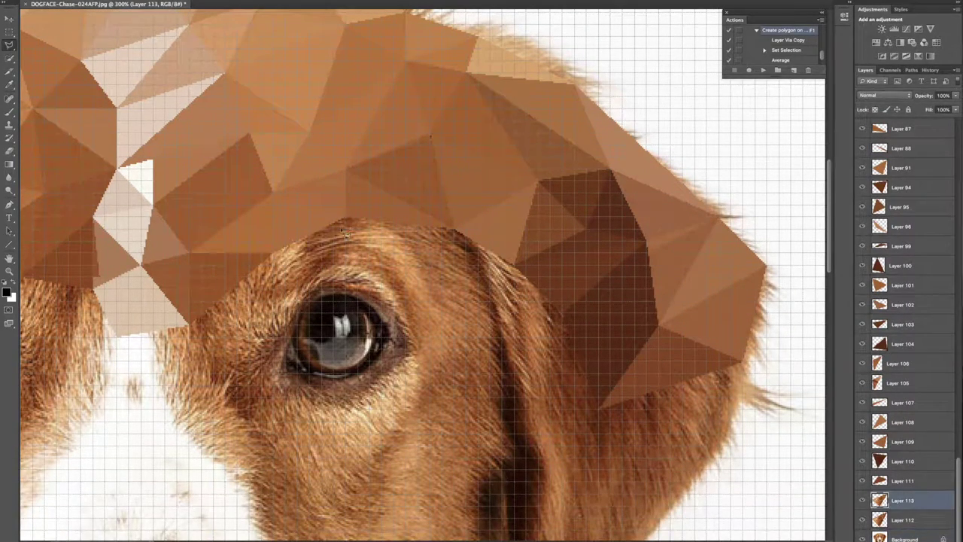
Replace two misplaced forehead triangles with triangles between forehead and eye and below the ear
key("ctrl+alt+z")
key("ctrl+alt+z")
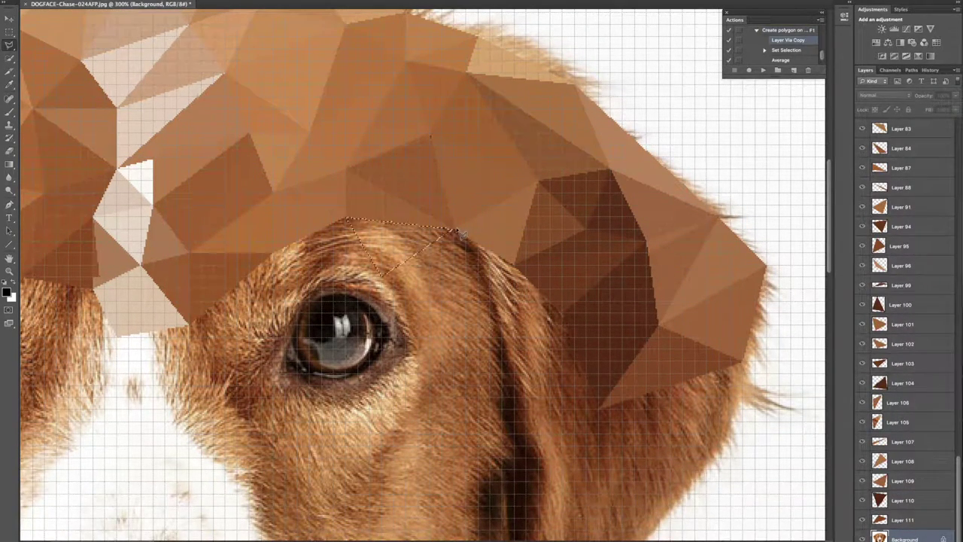
key("F1")
double_click(467, 297)
key("F1")
double_click(387, 297)
key("F1")
key("F1")
double_click(466, 363)
Fill more averaged-colour triangles near the ear and around the right eye
key("F1")
scroll(564, 376, "down", 3)
key("F1")
key("F1")
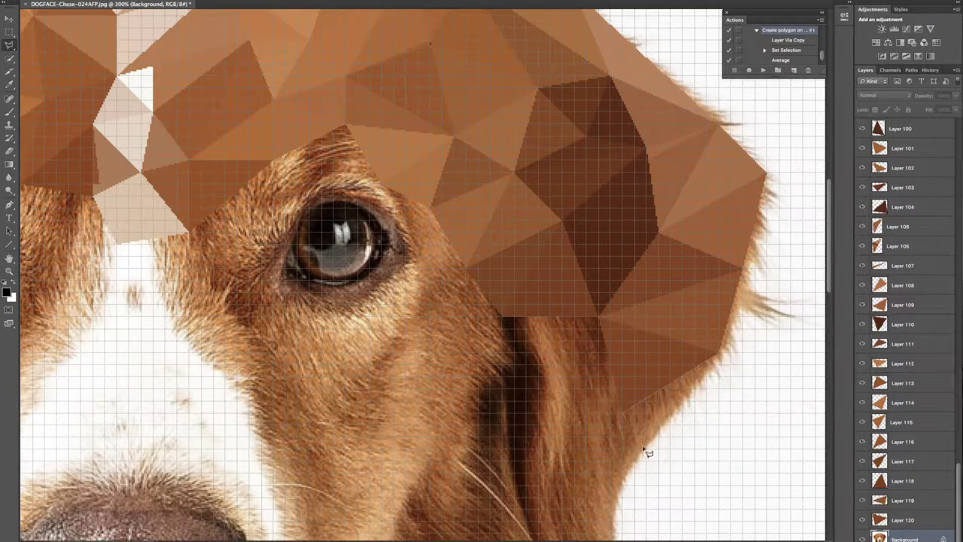
double_click(644, 447)
key("F1")
key("F1")
key("F1")
scroll(349, 197, "up", 2)
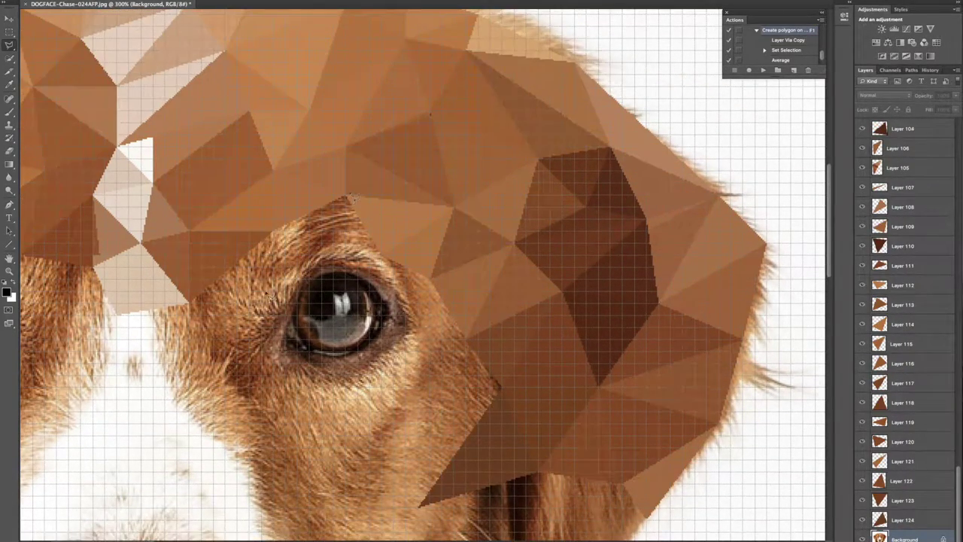
key("F1")
key("F1")
key("F1")
scroll(452, 339, "left", 10)
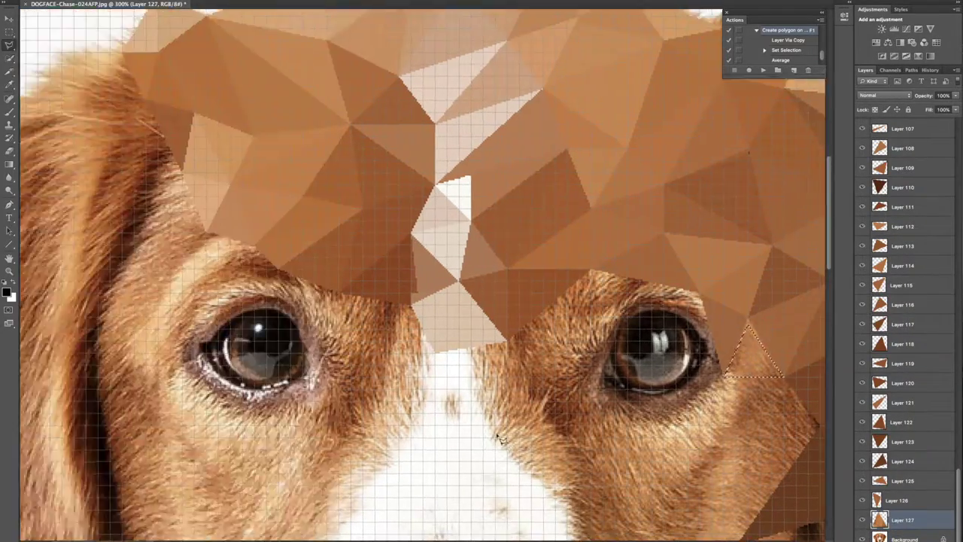
scroll(499, 436, "up", 4)
scroll(498, 436, "down", 2)
Undo the last triangle near the right eye, select the bottom layer, and review the mesh
key("ctrl+alt+z")
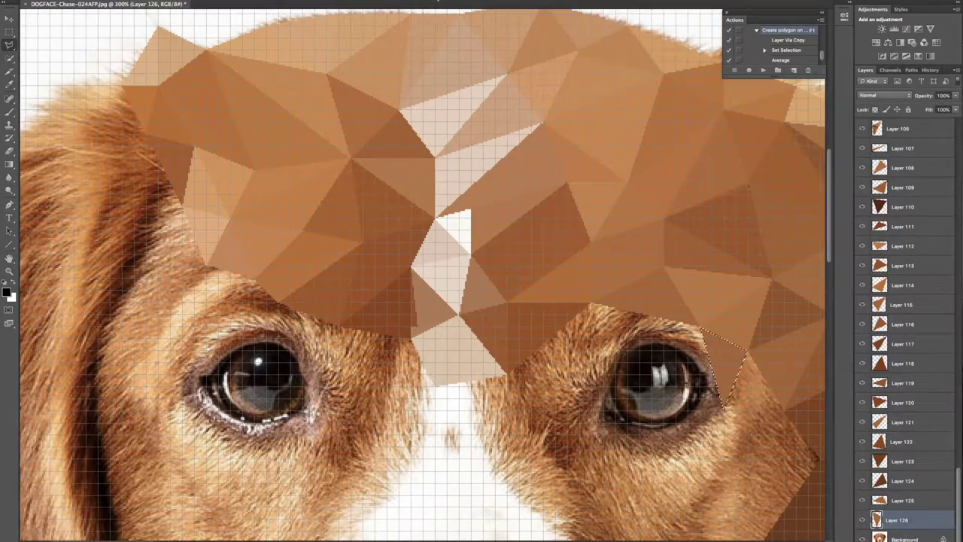
scroll(422, 271, "up", 3)
key("alt+comma")
scroll(441, 168, "down", 5)
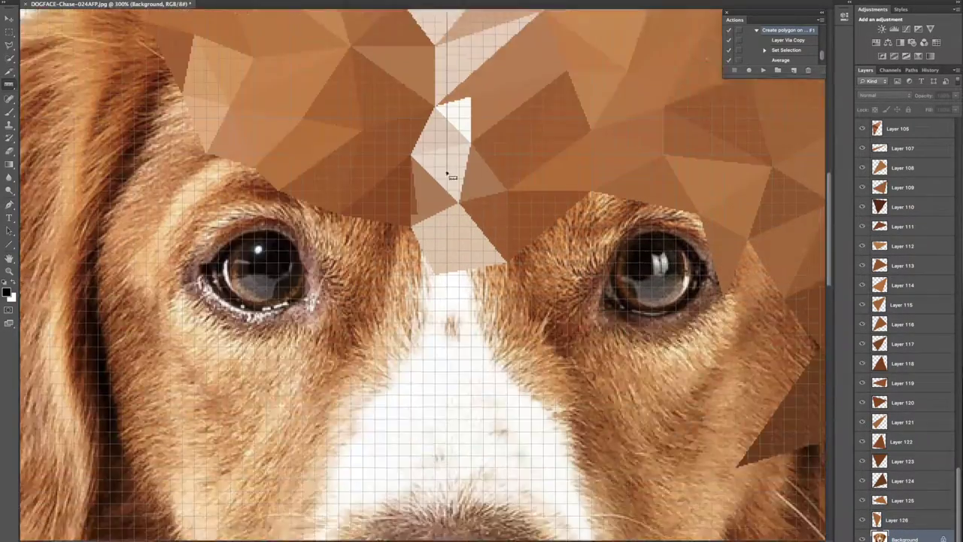
scroll(438, 411, "down", 8)
scroll(438, 411, "up", 15)
scroll(446, 187, "down", 3)
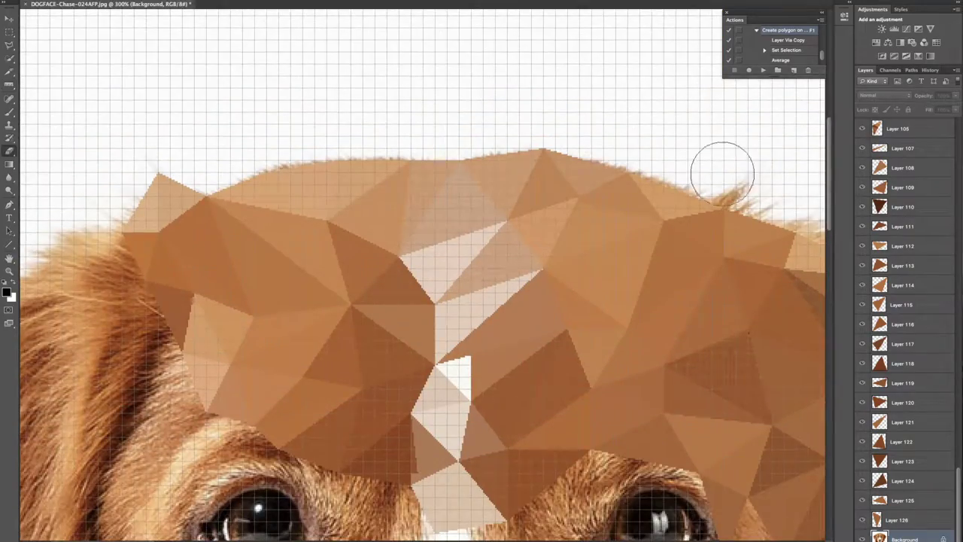
Select the triangle layers 1 through 24, then narrow to the first triangle layer
left_click(919, 441, "shift")
right_click(919, 422)
left_click(910, 364)
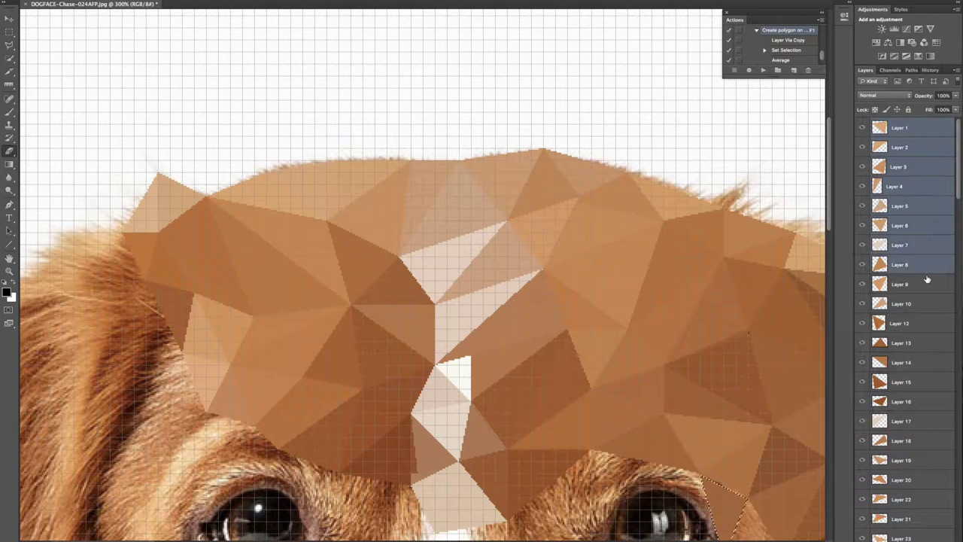
scroll(911, 363, "down", 5)
left_click(903, 160)
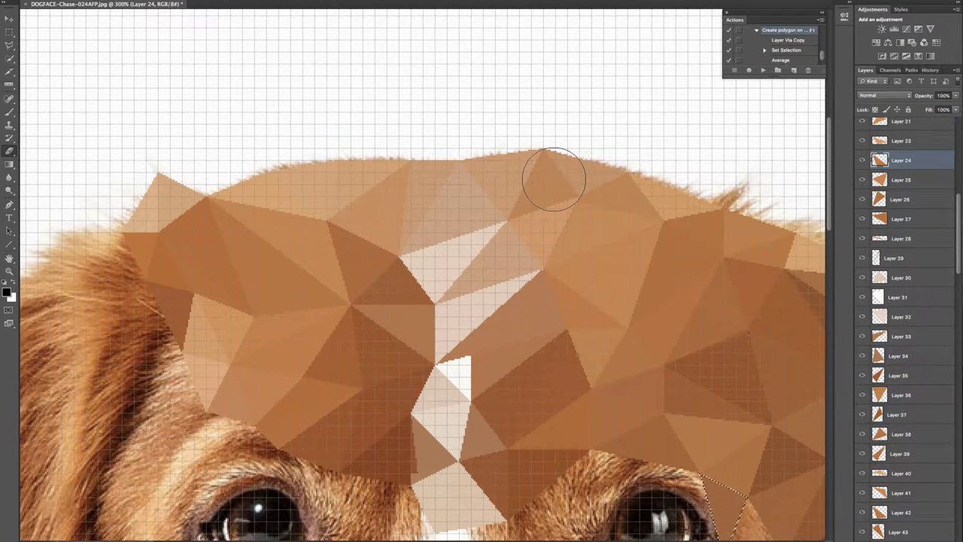
scroll(903, 301, "up", 5)
left_click(899, 128, "shift")
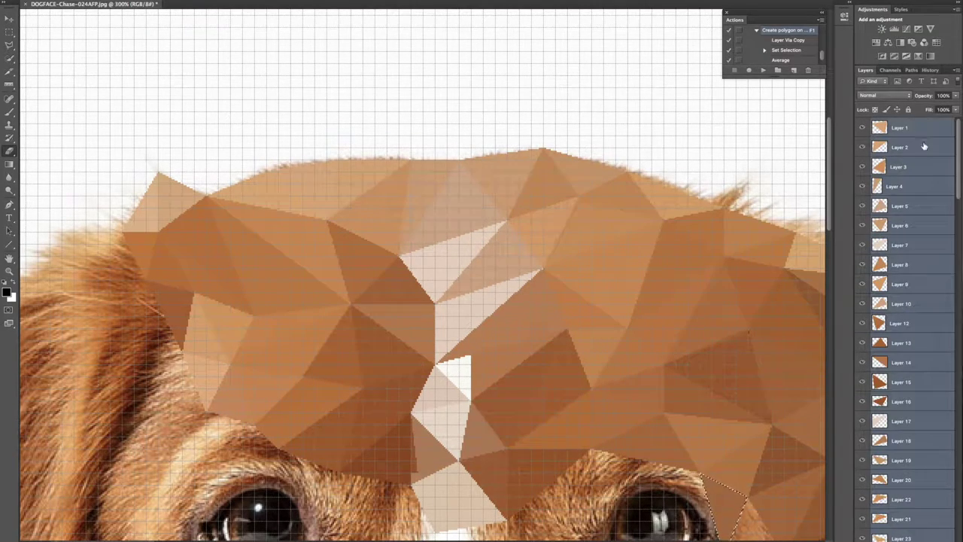
key("Return")
left_click(907, 130)
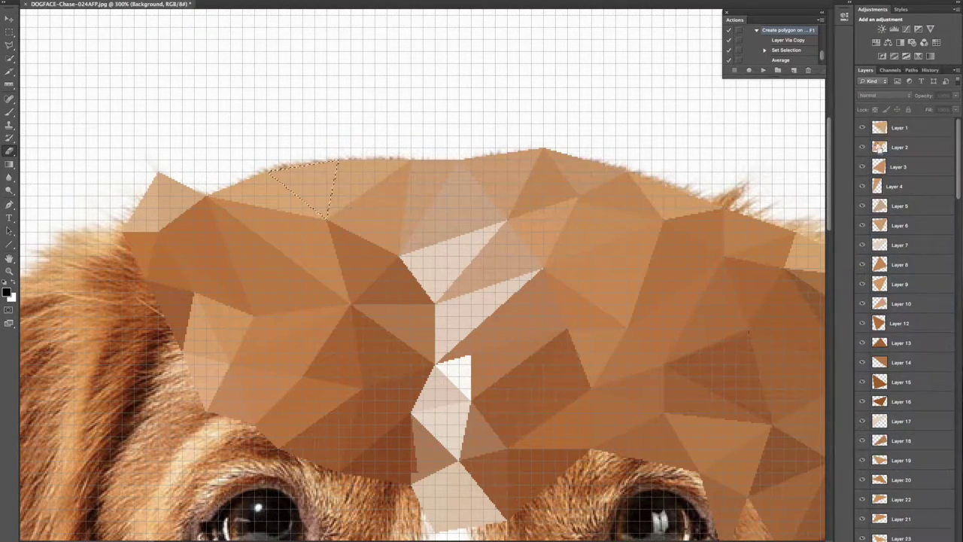
Delete the left-side brow triangle layers, restoring the right-side forehead triangle
key("BackSpace")
key("BackSpace")
key("BackSpace")
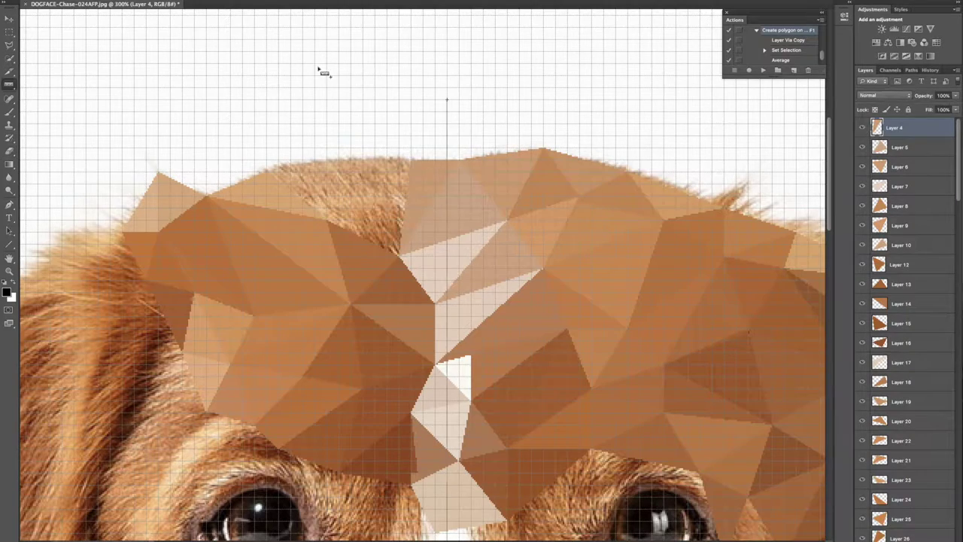
key("BackSpace")
key("BackSpace")
left_click(902, 148)
key("BackSpace")
left_click(903, 187)
key("BackSpace")
key("BackSpace")
key("BackSpace")
key("BackSpace")
key("BackSpace")
key("BackSpace")
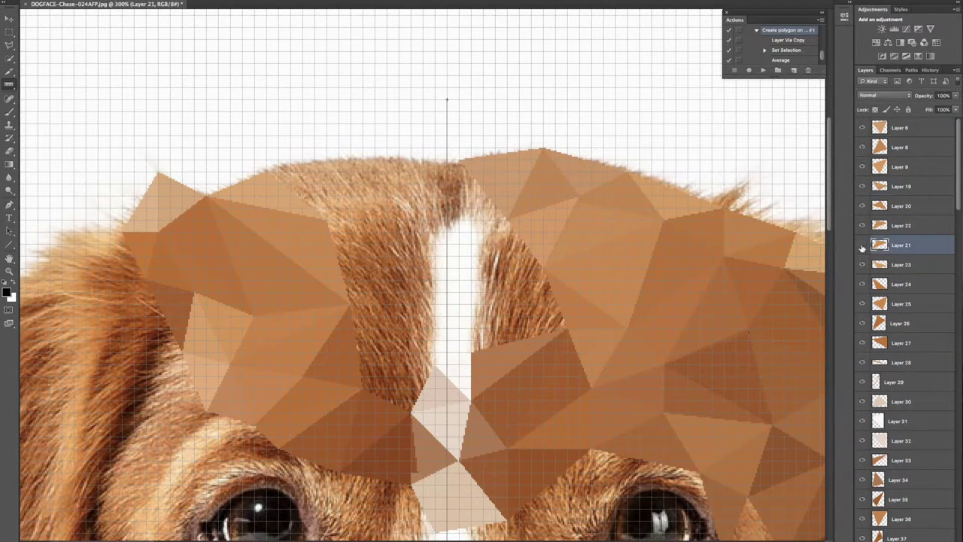
Delete the remaining left-half triangle layers and mark a vertical centre line down the face
key("BackSpace")
key("BackSpace")
left_click(862, 284)
scroll(865, 286, "down", 2)
left_click(903, 309)
key("BackSpace")
key("BackSpace")
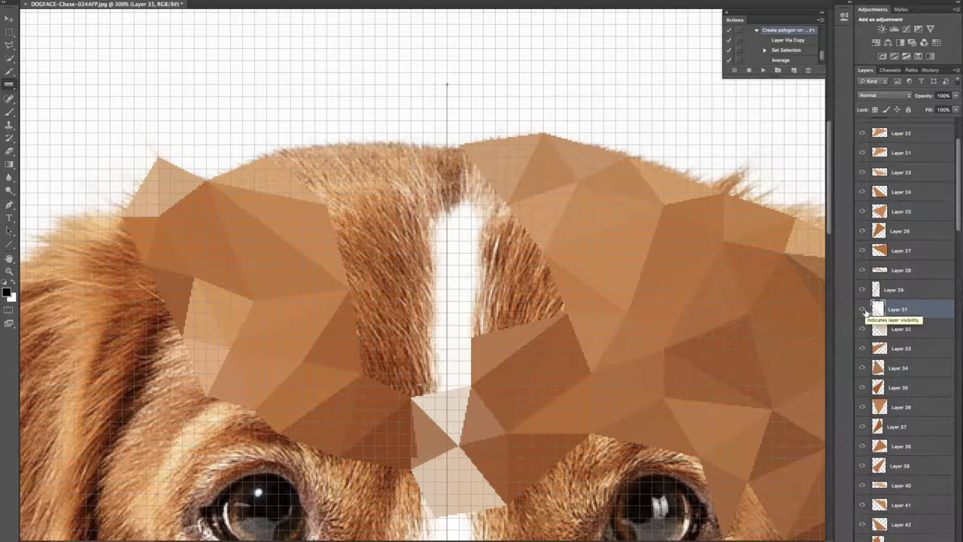
key("BackSpace")
left_click(903, 446)
key("BackSpace")
key("BackSpace")
scroll(902, 331, "down", 1)
left_click(863, 332)
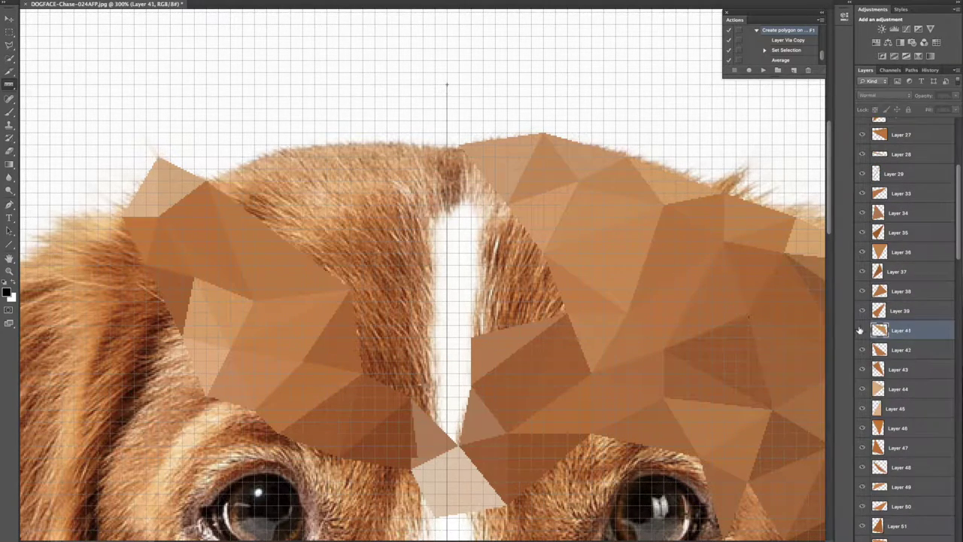
key("BackSpace")
key("BackSpace")
key("BackSpace")
key("BackSpace")
key("BackSpace")
key("BackSpace")
key("BackSpace")
key("BackSpace")
key("BackSpace")
key("BackSpace")
key("BackSpace")
key("BackSpace")
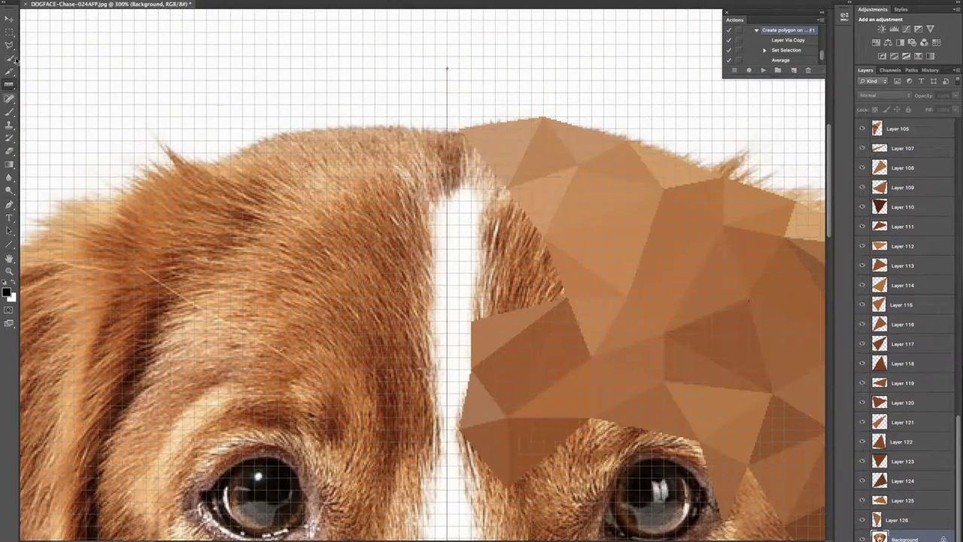
left_click_drag(451, 45, 446, 44)
With the Polygonal Lasso, make averaged-colour triangles beside the blaze and along the centre line
key("l")
left_click(510, 196)
key("F1")
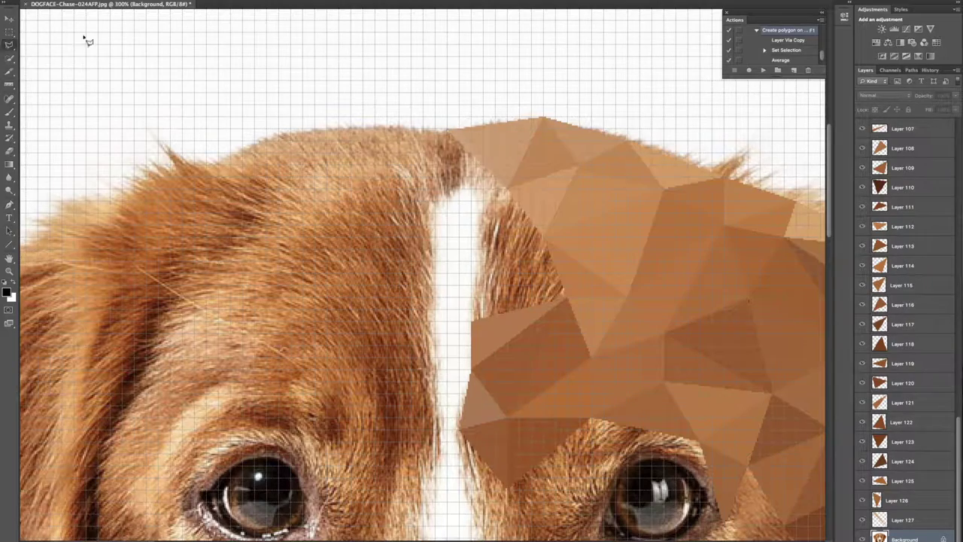
left_click(506, 190)
left_click(450, 318)
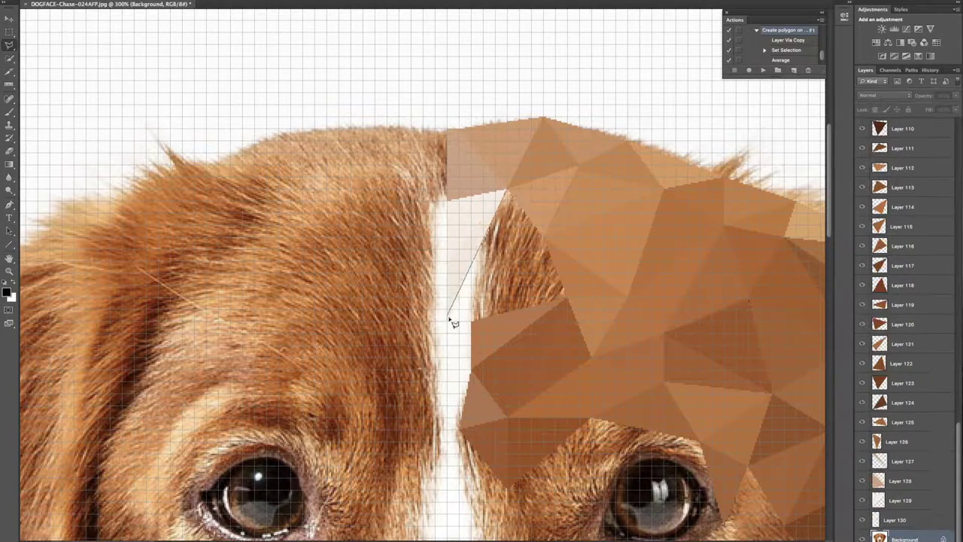
double_click(537, 250)
key("F1")
scroll(451, 358, "down", 2)
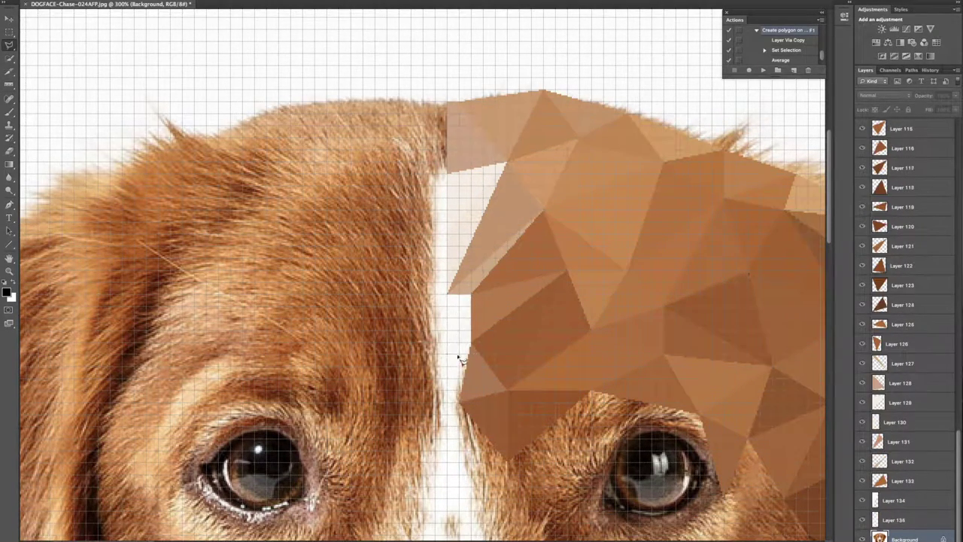
double_click(451, 403)
key("F1")
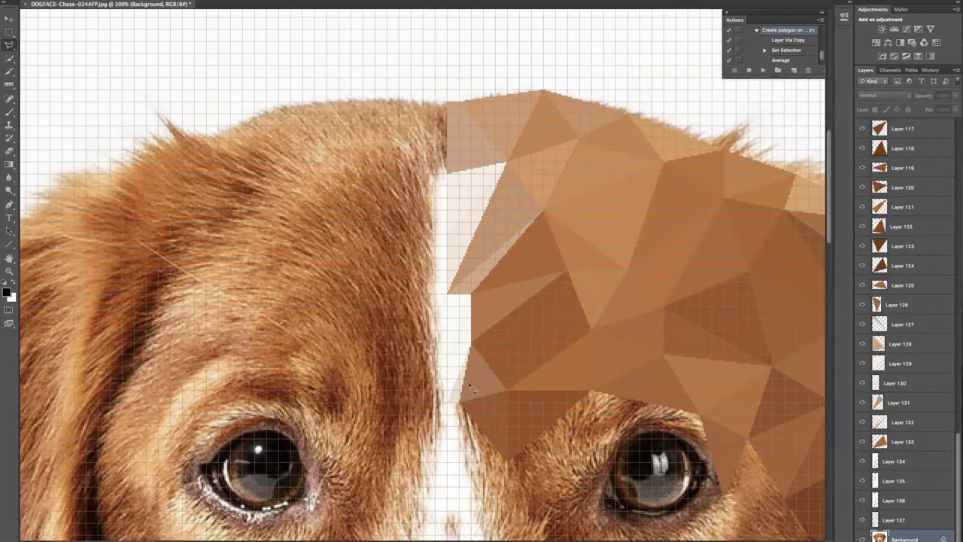
scroll(449, 300, "down", 10)
double_click(451, 323)
key("F1")
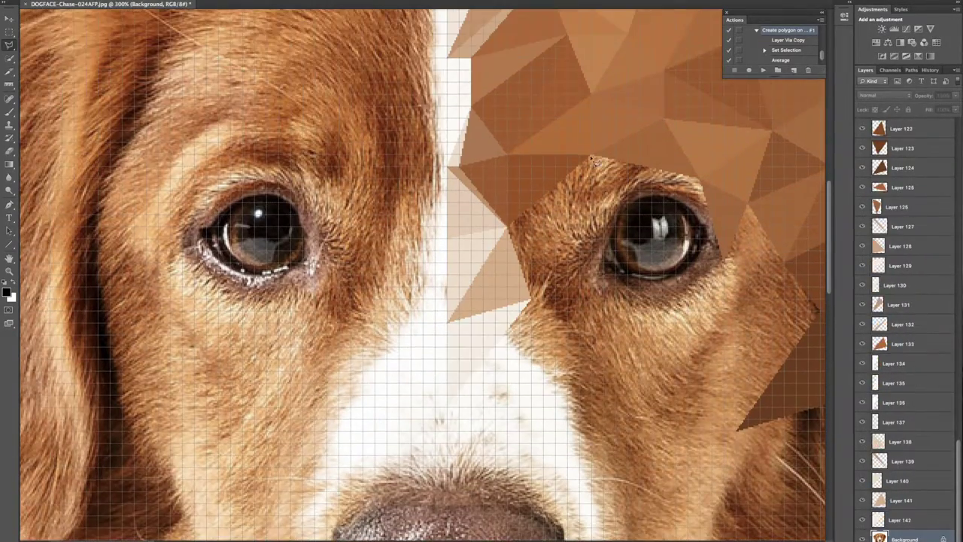
double_click(591, 217)
key("F1")
Add flat averaged-colour triangles above and over the right eye
scroll(514, 235, "right", 8)
double_click(521, 182)
key("F1")
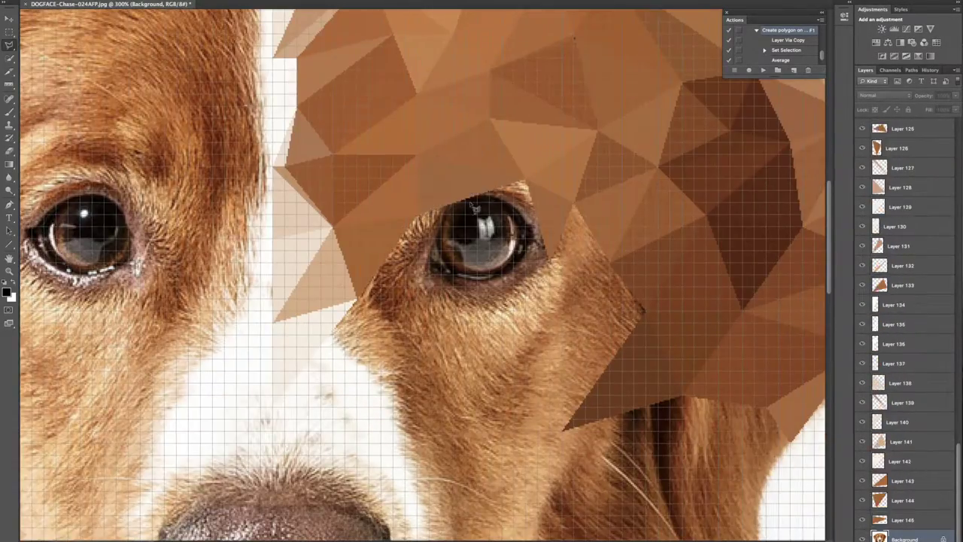
double_click(553, 261)
key("F1")
double_click(455, 239)
key("F1")
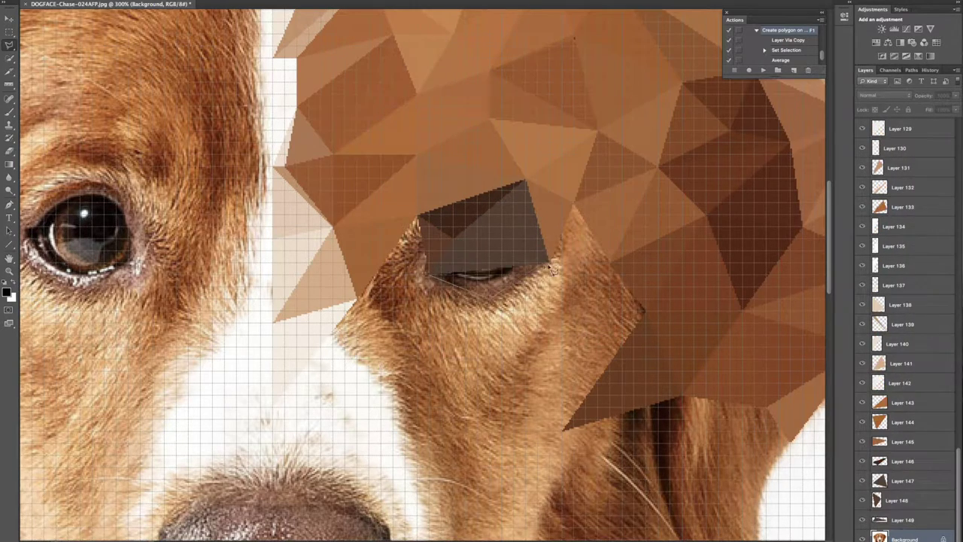
double_click(519, 289)
key("F1")
double_click(552, 269)
key("F1")
Cover the fur beside, left of and below the right eye with averaged-colour triangles
double_click(643, 312)
key("F1")
double_click(644, 333)
key("F1")
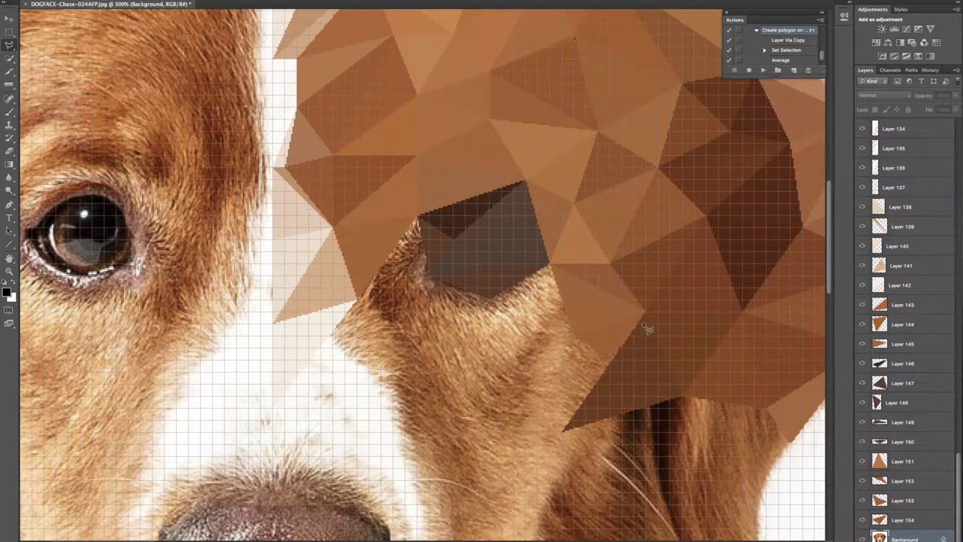
double_click(581, 345)
key("F1")
key("F1")
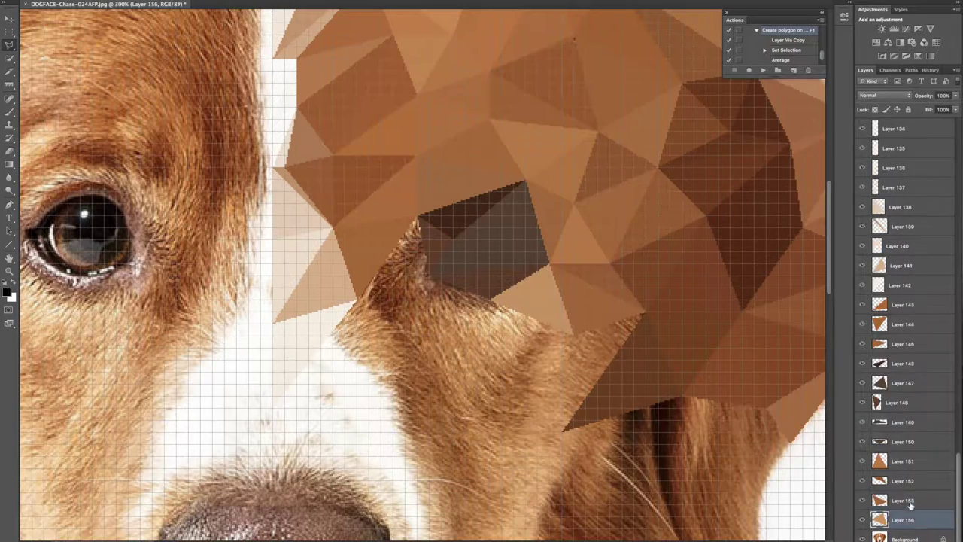
double_click(565, 324)
key("F1")
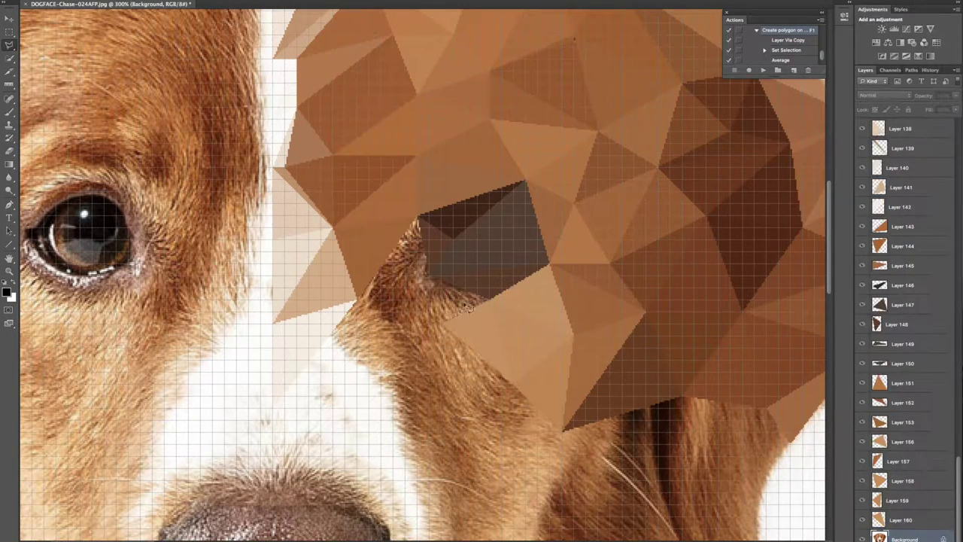
double_click(451, 297)
key("F1")
double_click(423, 221)
Fill averaged-colour triangles around the dark patch and above the nose
key("F1")
double_click(430, 283)
key("F1")
double_click(429, 280)
key("F1")
double_click(393, 303)
key("F1")
key("F1")
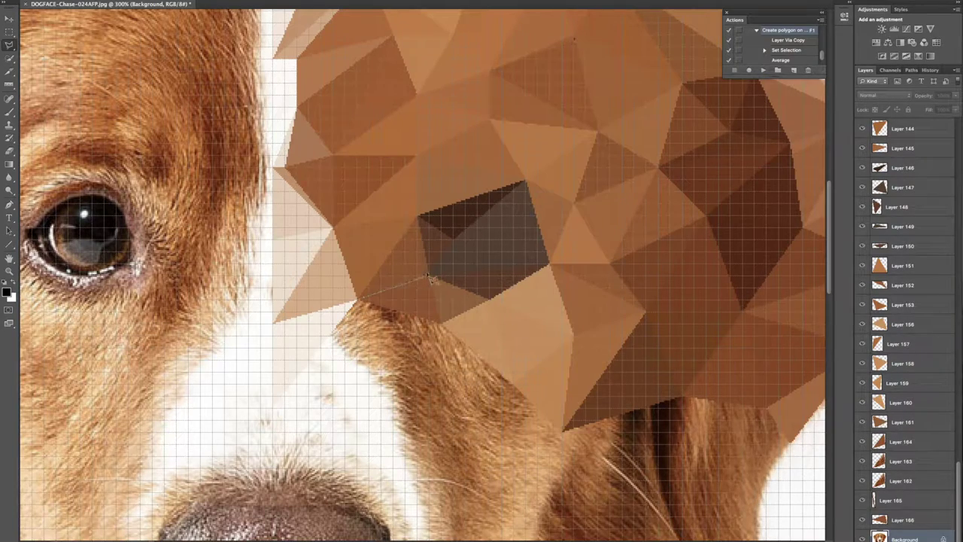
double_click(433, 278)
key("F1")
double_click(382, 394)
key("F1")
scroll(382, 394, "down", 3)
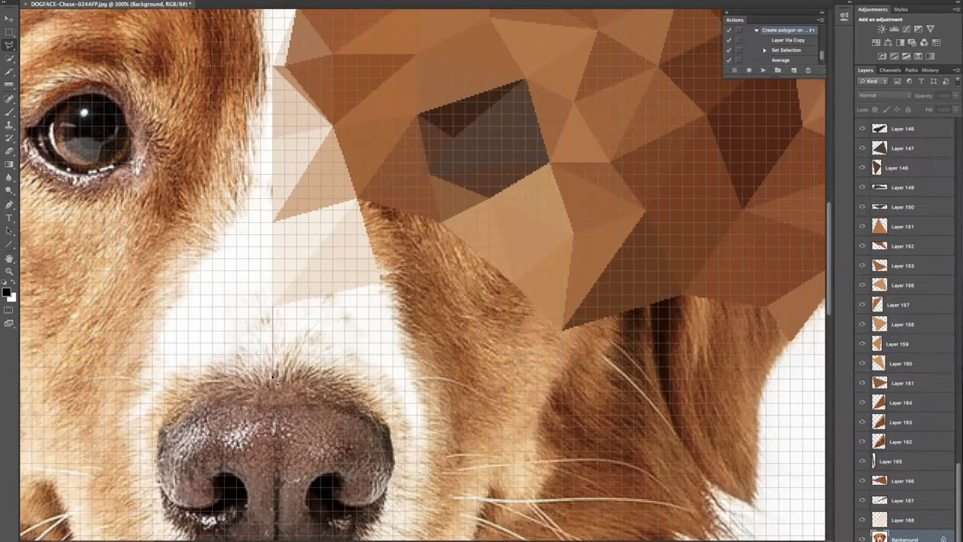
Add averaged-colour triangles above the nose and on the cheek
key("F1")
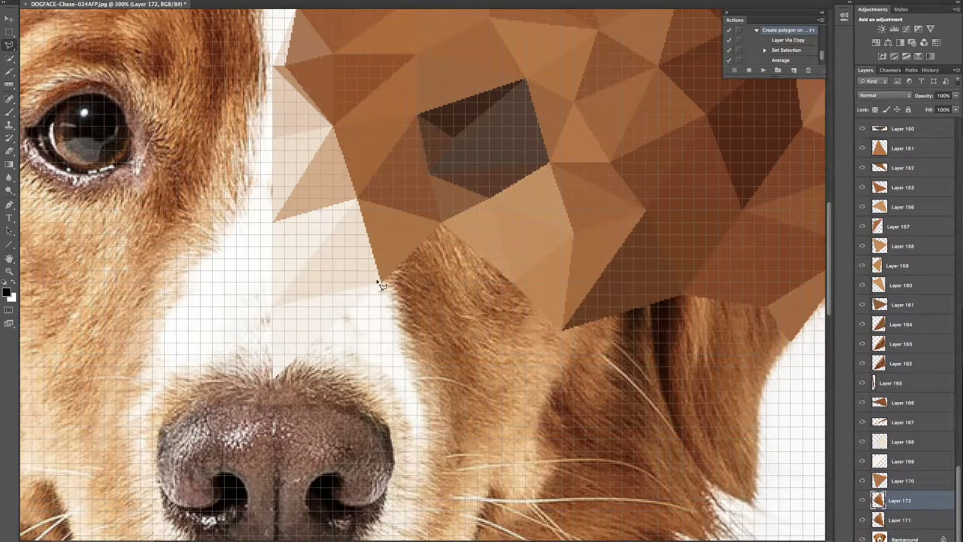
key("F1")
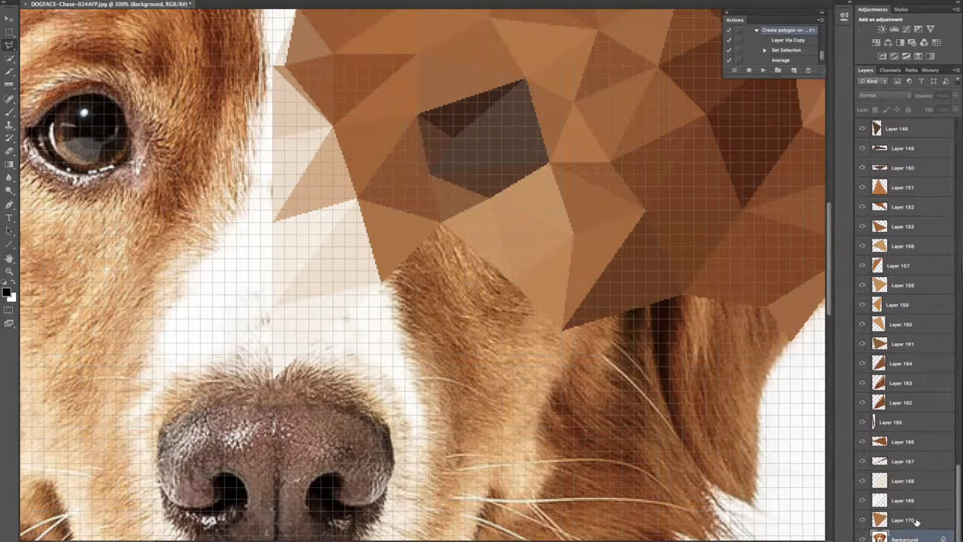
double_click(443, 376)
key("F1")
left_click(511, 286)
key("F1")
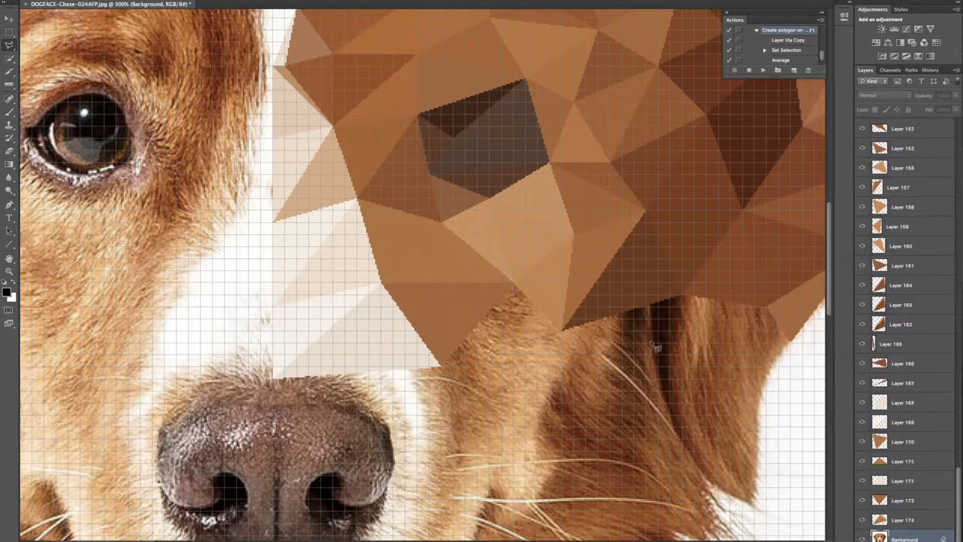
left_click(561, 329)
double_click(443, 364)
key("F1")
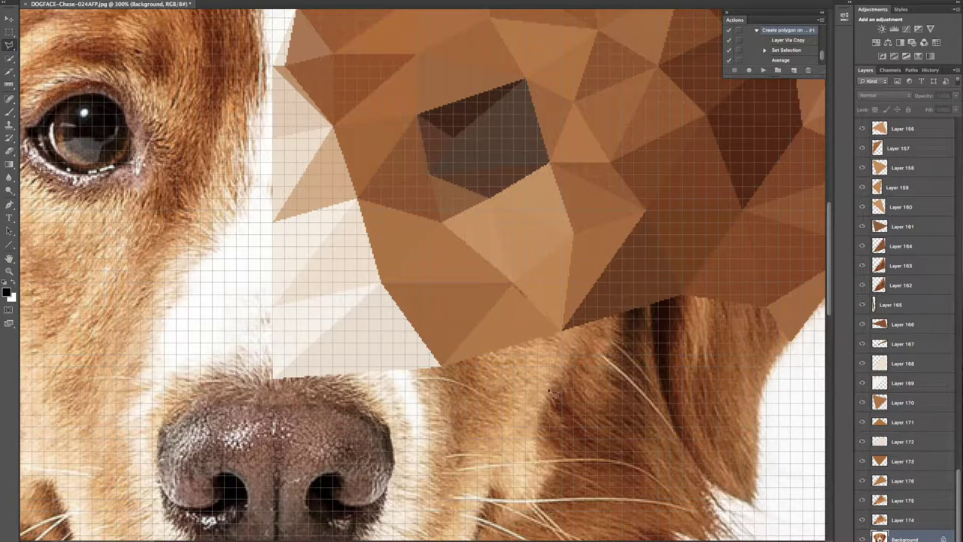
key("F1")
key("F1")
key("F1")
Step back through the ear-hair triangles, restore them, and fill more hair triangles
key("ctrl+alt+z")
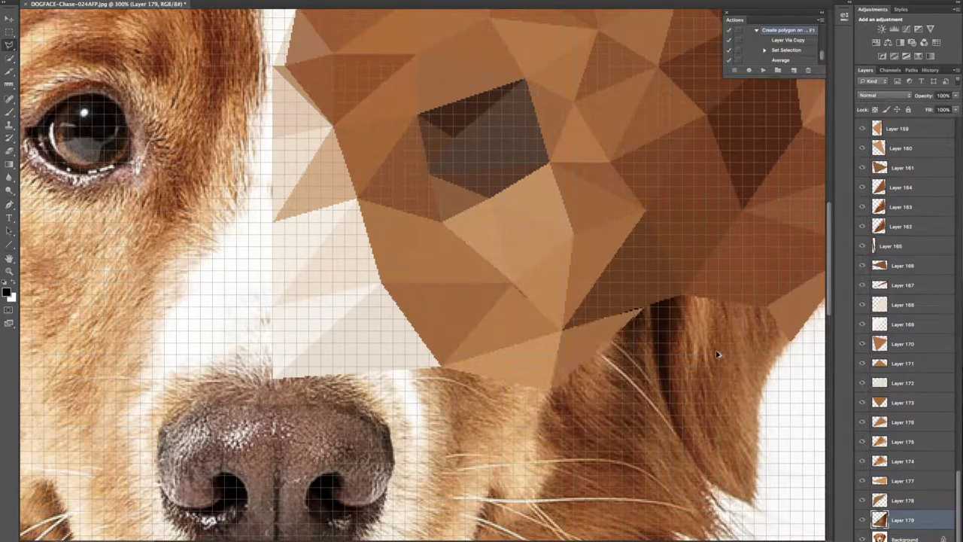
key("ctrl+alt+z")
key("ctrl+alt+z")
key("ctrl+shift+z")
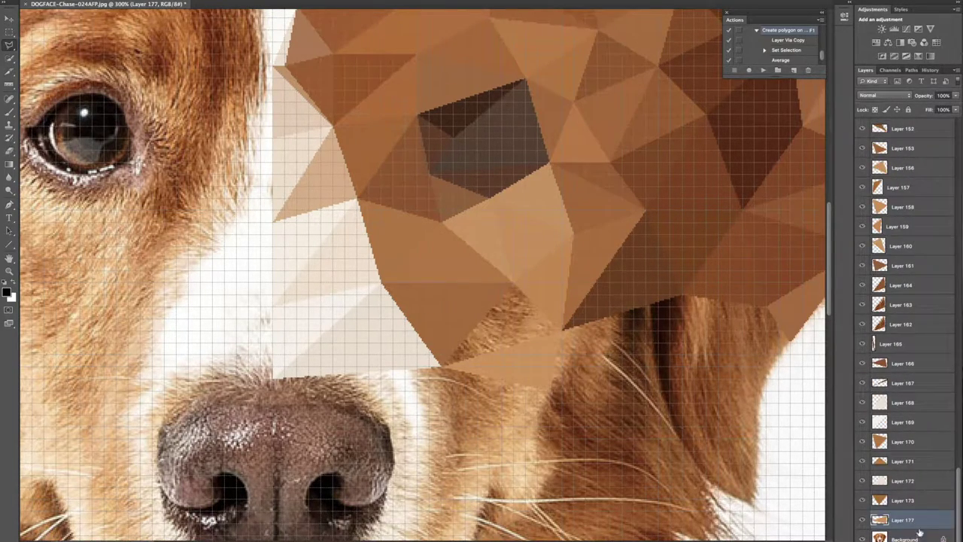
key("ctrl+shift+z")
key("ctrl+shift+z")
key("ctrl+shift+z")
key("F1")
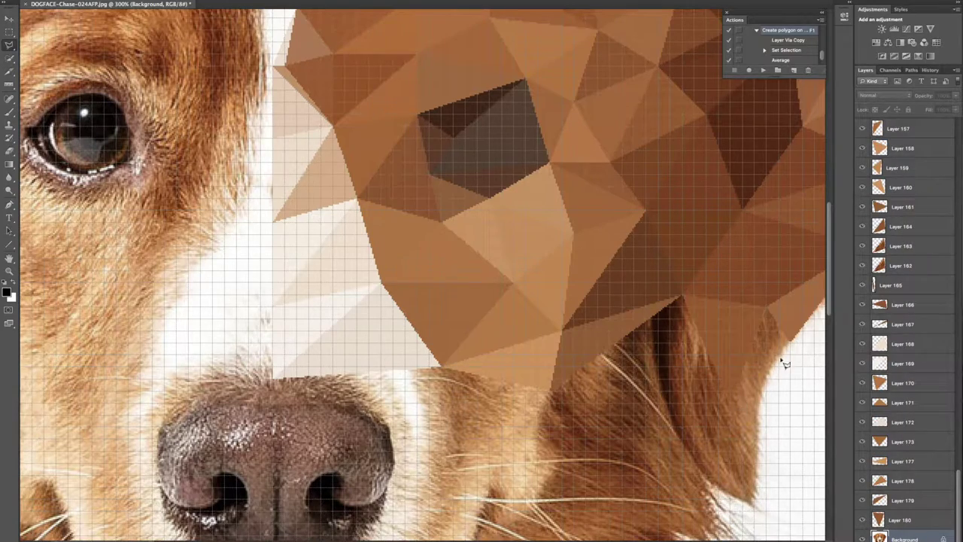
key("F1")
key("F1")
key("F1")
scroll(755, 502, "down", 3)
key("F1")
key("F1")
Cover the lower nose with flat averaged-colour triangles
key("F1")
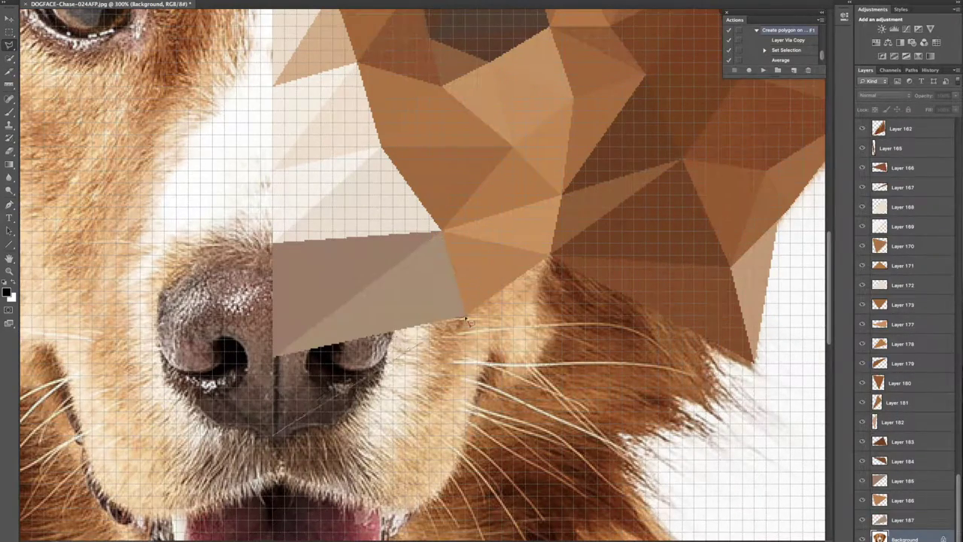
left_click(466, 322)
left_click(284, 435)
key("F1")
left_click(467, 321)
key("F1")
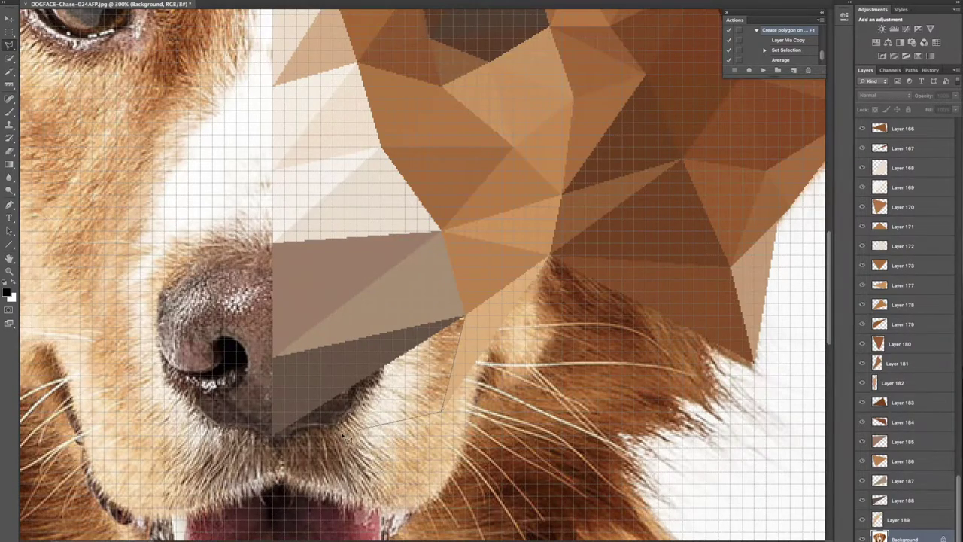
scroll(579, 267, "down", 2)
key("F1")
key("F1")
key("F1")
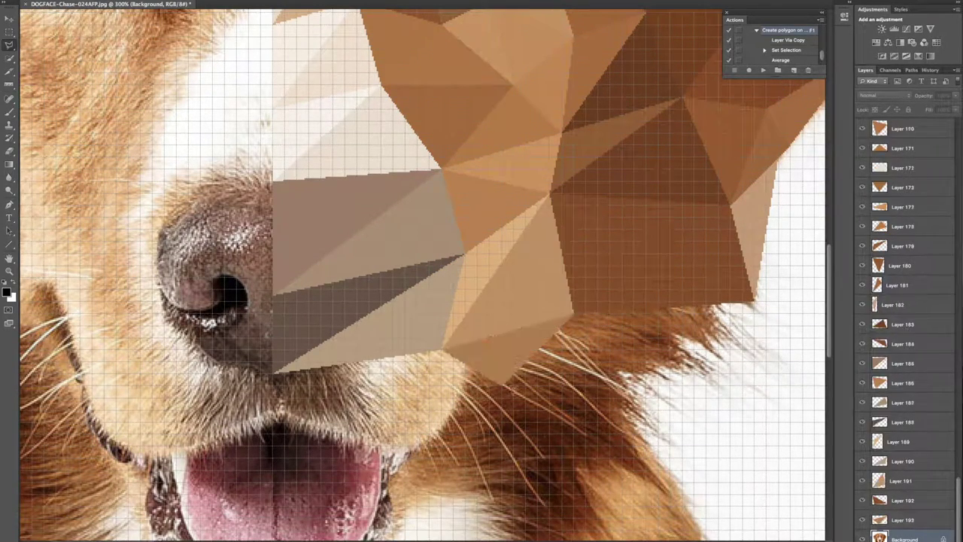
key("F1")
Fill averaged-colour triangles around the mouth and muzzle
key("F1")
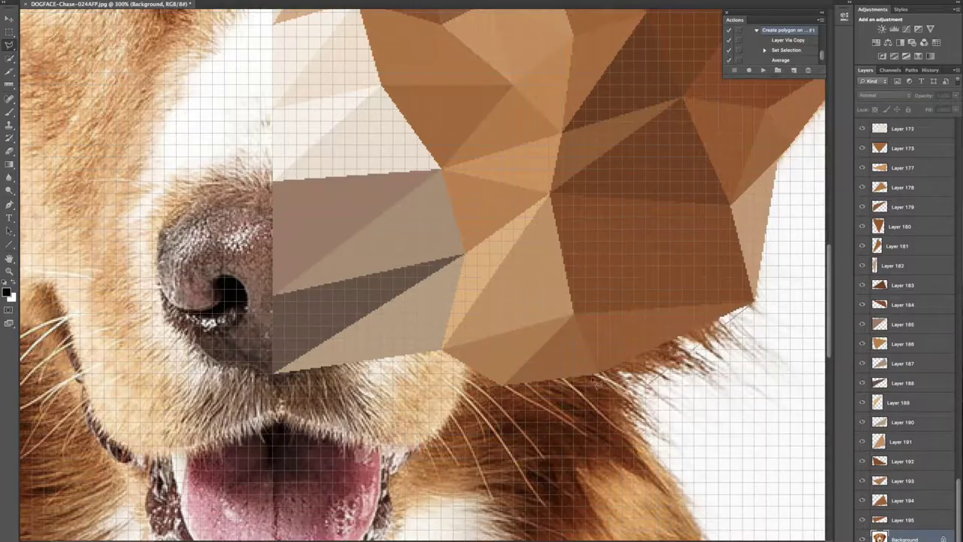
scroll(601, 346, "down", 1)
key("F1")
scroll(405, 280, "down", 3)
key("F1")
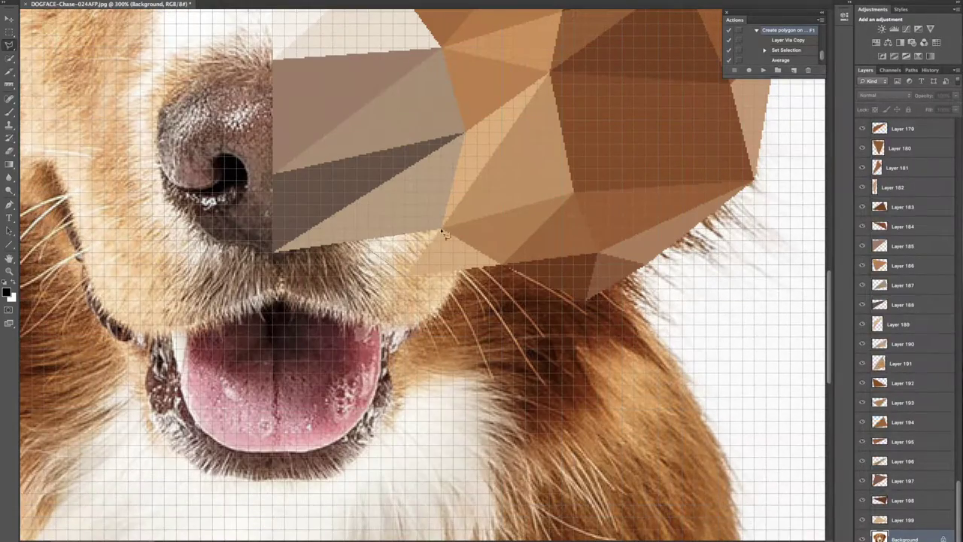
key("F1")
key("F1")
key("F1")
scroll(502, 271, "down", 2)
key("F1")
key("F1")
key("F1")
key("F1")
key("F1")
key("F1")
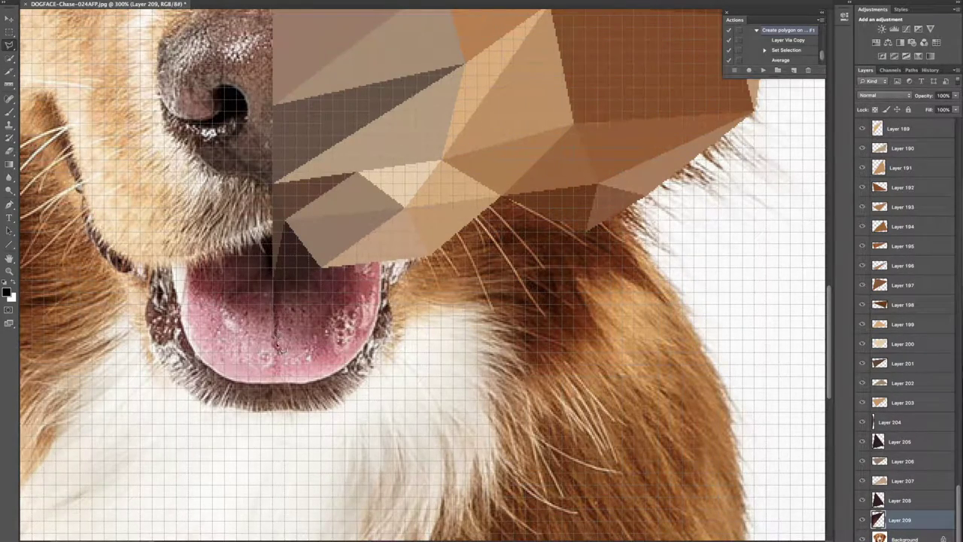
key("F1")
scroll(256, 399, "down", 3)
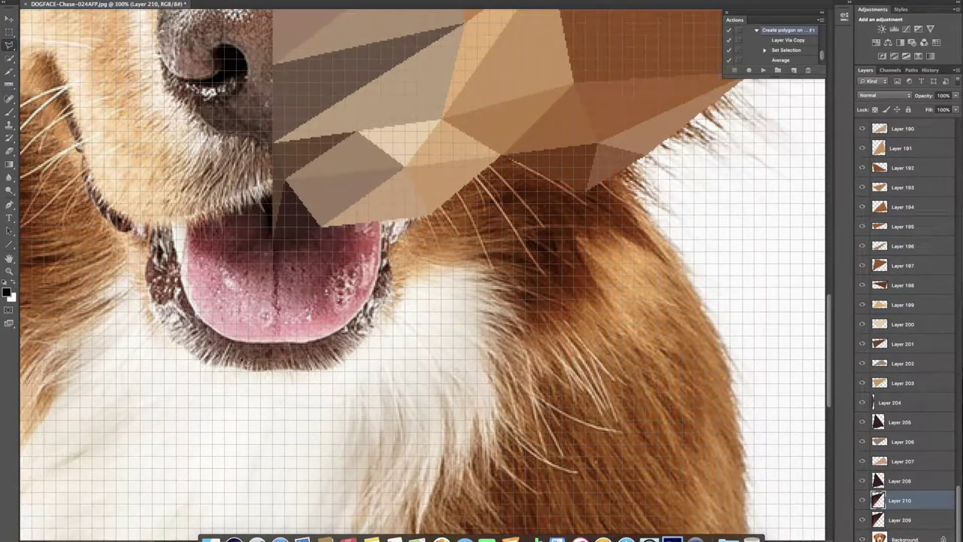
scroll(255, 399, "up", 3)
Redo the muzzle, tongue and below-muzzle triangles, then fill more with averaged colour
key("ctrl+shift+z")
key("ctrl+shift+z")
key("ctrl+shift+z")
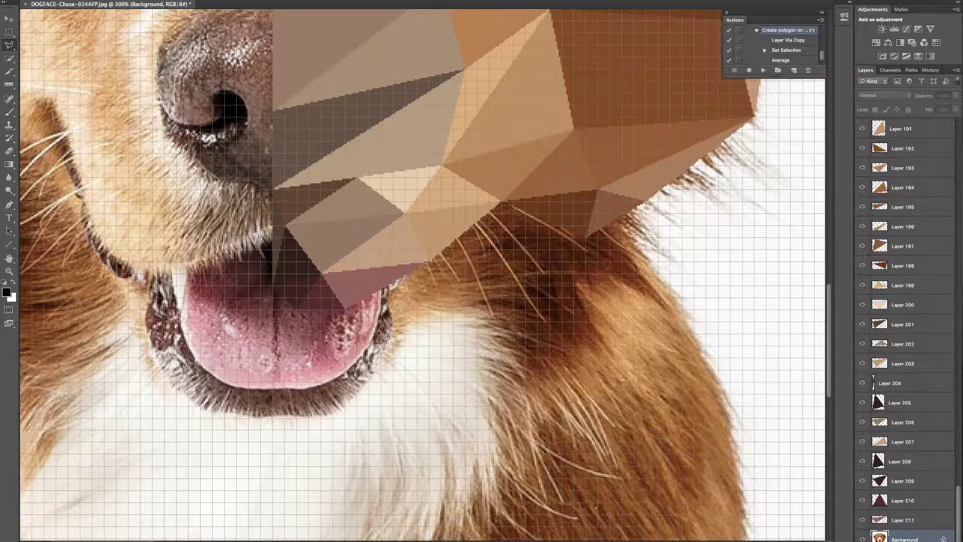
key("ctrl+shift+z")
key("ctrl+shift+z")
key("ctrl+shift+z")
key("ctrl+shift+z")
key("ctrl+shift+z")
key("ctrl+shift+z")
key("ctrl+shift+z")
key("ctrl+shift+z")
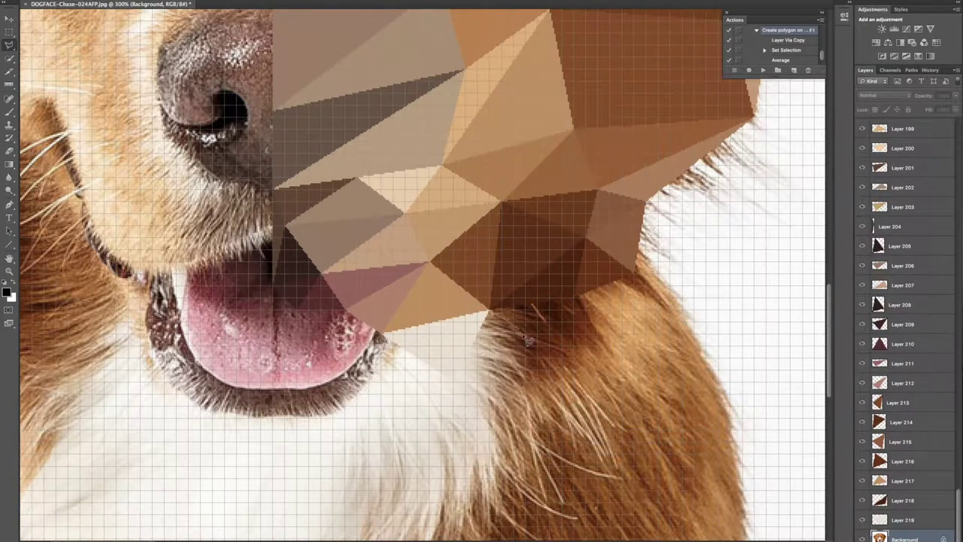
key("ctrl+shift+z")
key("ctrl+shift+z")
key("ctrl+shift+z")
key("ctrl+shift+z")
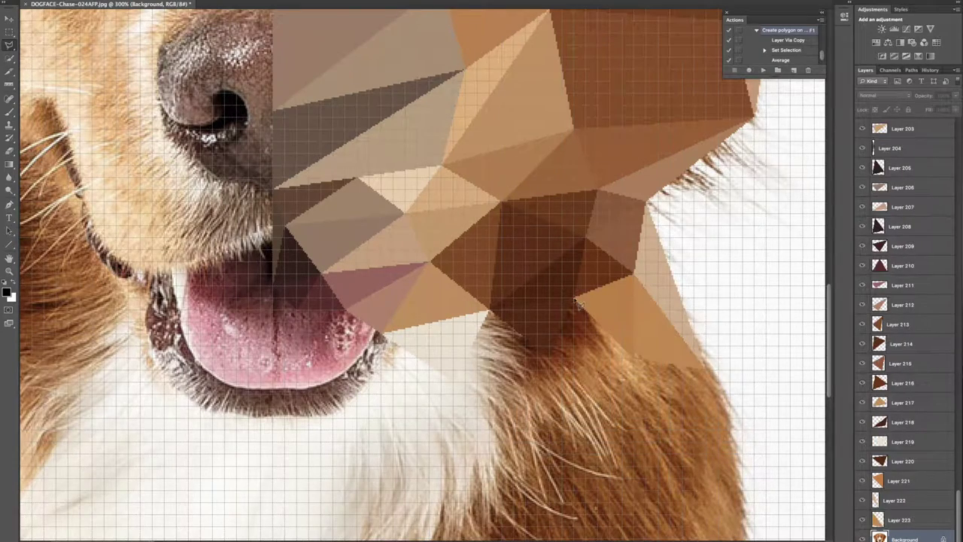
key("ctrl+shift+z")
key("ctrl+shift+z")
key("ctrl+shift+z")
key("ctrl+shift+z")
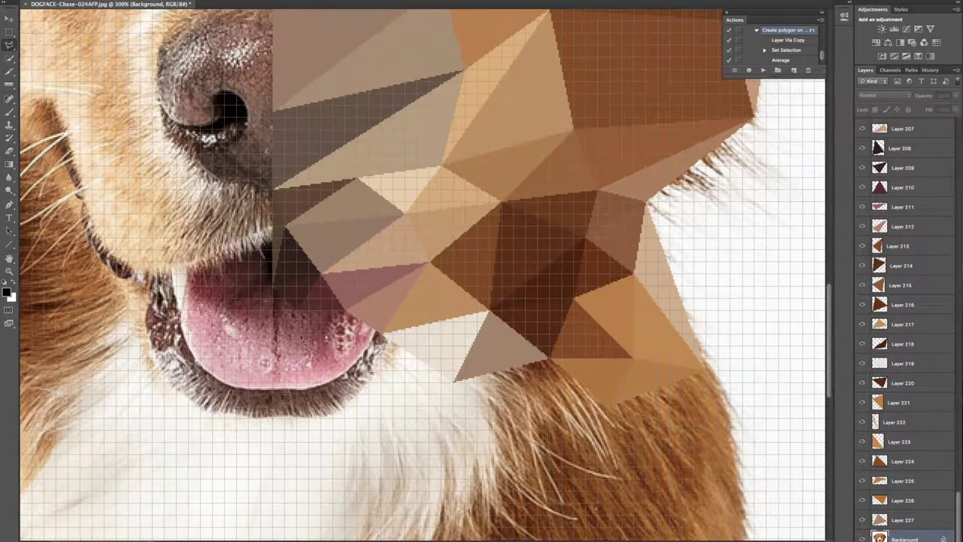
key("ctrl+shift+z")
key("ctrl+shift+z")
key("ctrl+shift+z")
scroll(397, 339, "down", 1)
key("ctrl+shift+z")
key("ctrl+shift+z")
key("ctrl+shift+z")
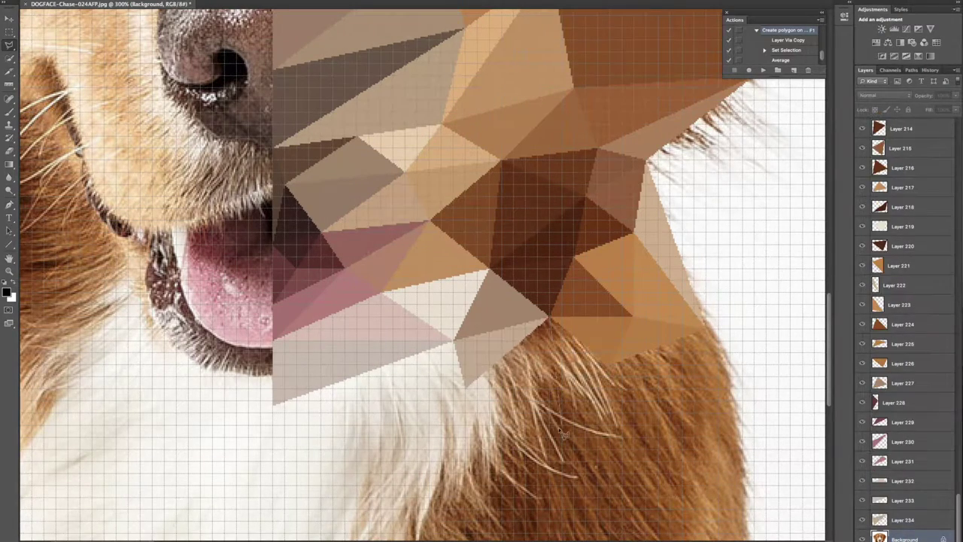
key("ctrl+shift+z")
key("ctrl+shift+z")
key("ctrl+shift+z")
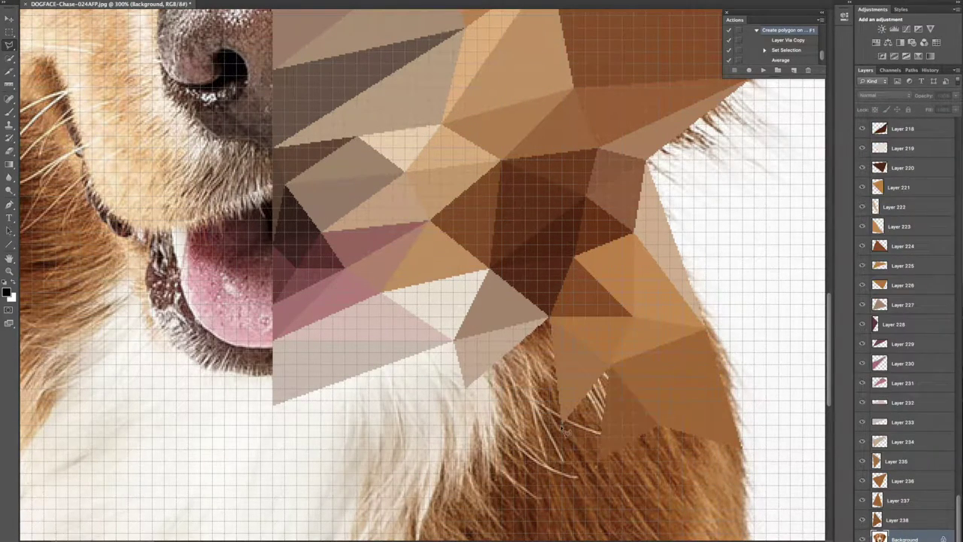
scroll(564, 429, "down", 1)
key("F1")
key("F1")
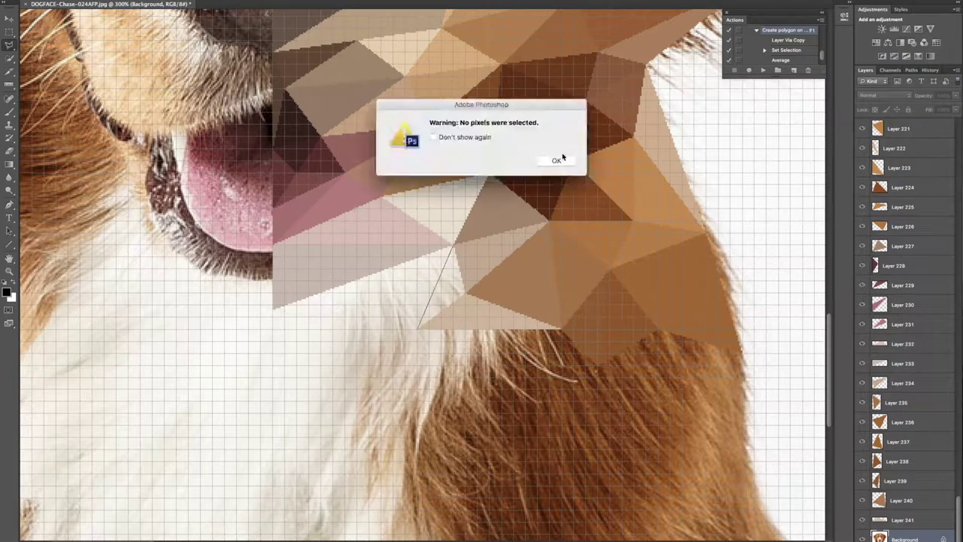
Dismiss the no-pixels-selected warning and fill chest and neck fur triangles
left_click(560, 158)
double_click(457, 250)
key("F1")
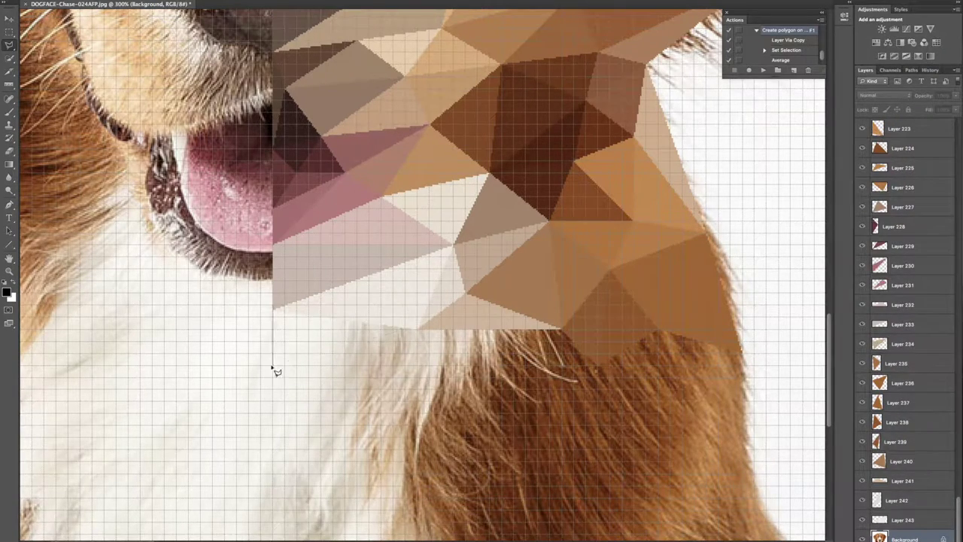
scroll(278, 353, "down", 1)
left_click(421, 288)
left_click(434, 374)
key("F1")
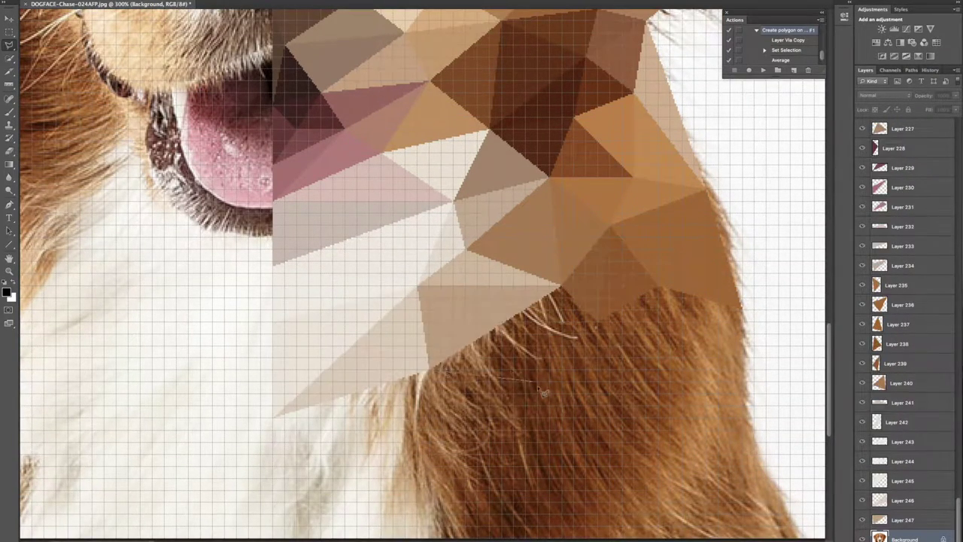
Add more averaged-colour triangles over the neck fur
key("F1")
left_click(561, 289)
left_click(596, 323)
double_click(541, 394)
double_click(281, 425)
key("F1")
scroll(281, 425, "down", 1)
key("F1")
key("F1")
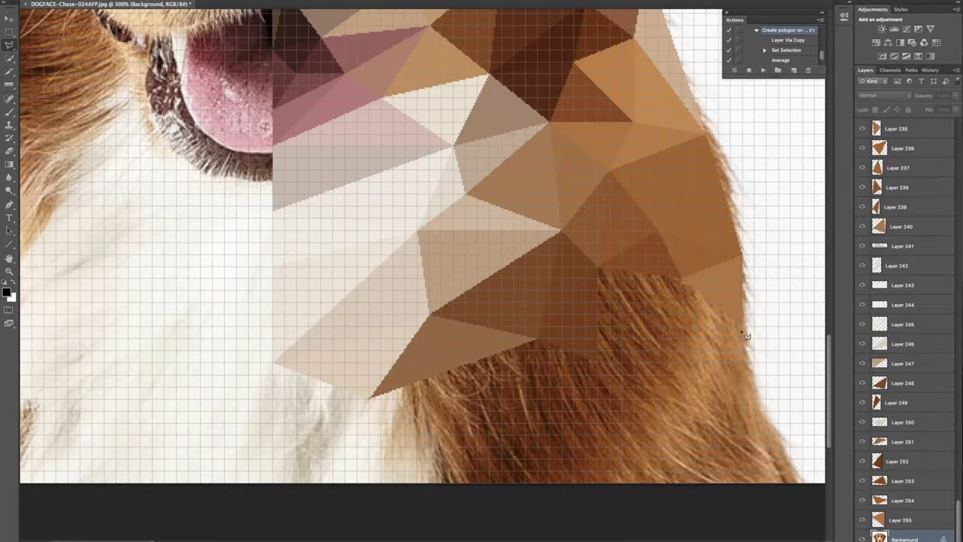
key("F1")
key("F1")
Cover the lower fur with flat averaged-colour triangles
key("F1")
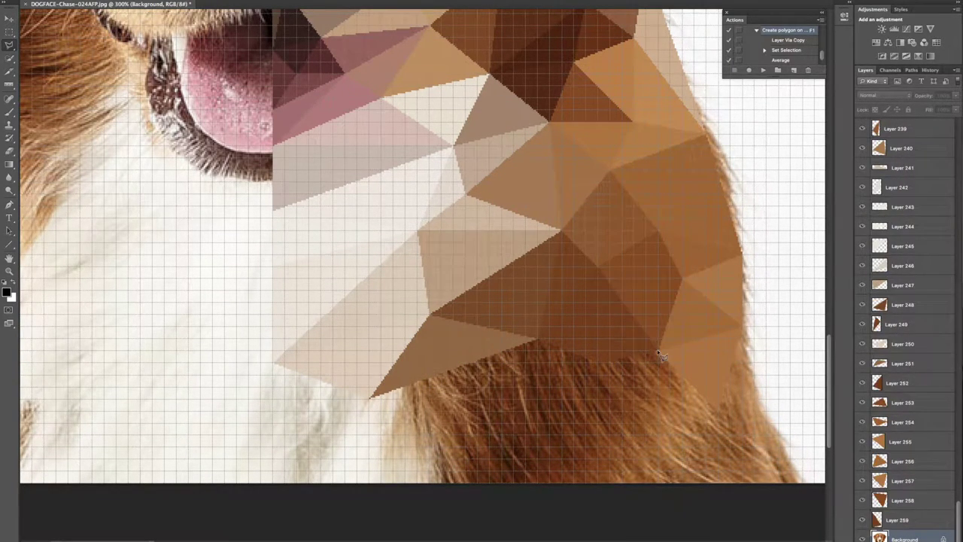
double_click(273, 442)
key("F1")
left_click(318, 477)
left_click(387, 402)
double_click(334, 486)
key("F1")
key("F1")
left_click(534, 342)
double_click(525, 434)
key("F1")
scroll(526, 440, "right", 5)
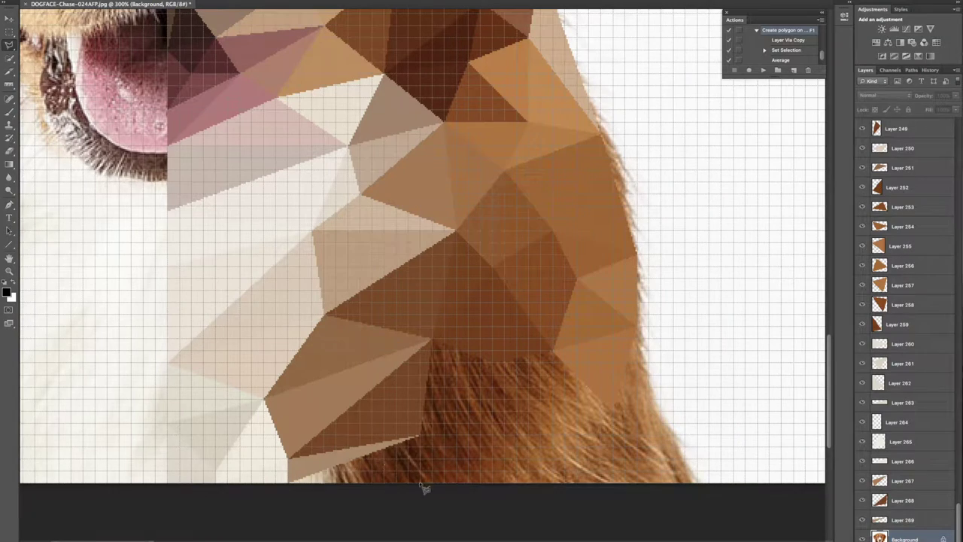
key("F1")
Finish the right fur edge and bottom of the neck with the last averaged triangles
double_click(429, 440)
key("F1")
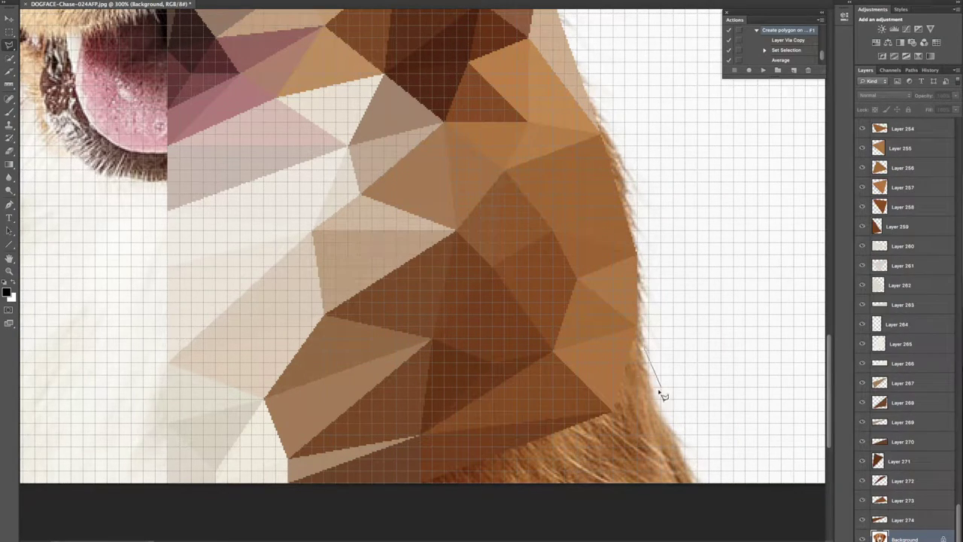
double_click(660, 406)
key("F1")
double_click(713, 489)
key("F1")
scroll(549, 383, "down", 1)
scroll(548, 383, "down", 1)
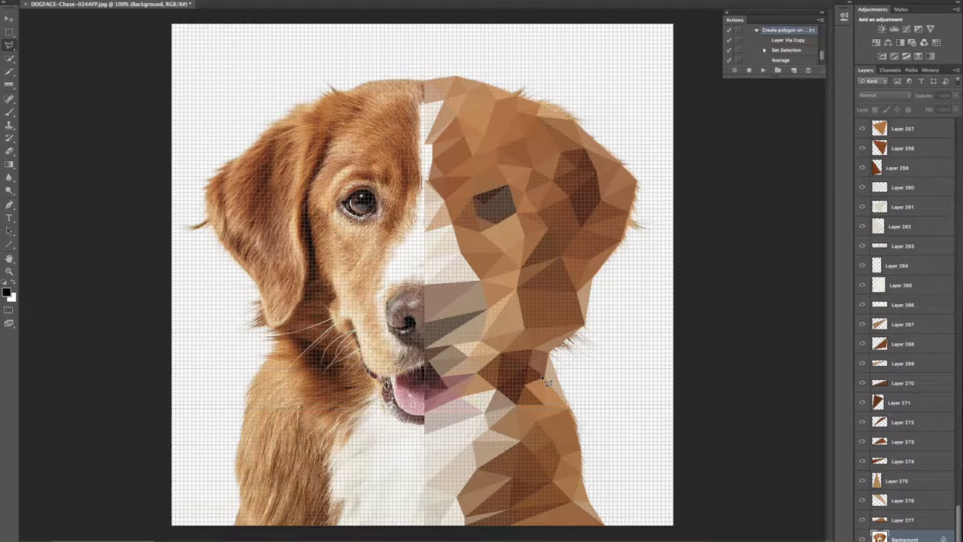
Group all triangle layers as 'right side' and hide the dog photo
key("ctrl+alt+a")
right_click(911, 126)
left_click(865, 166)
key("ctrl+g")
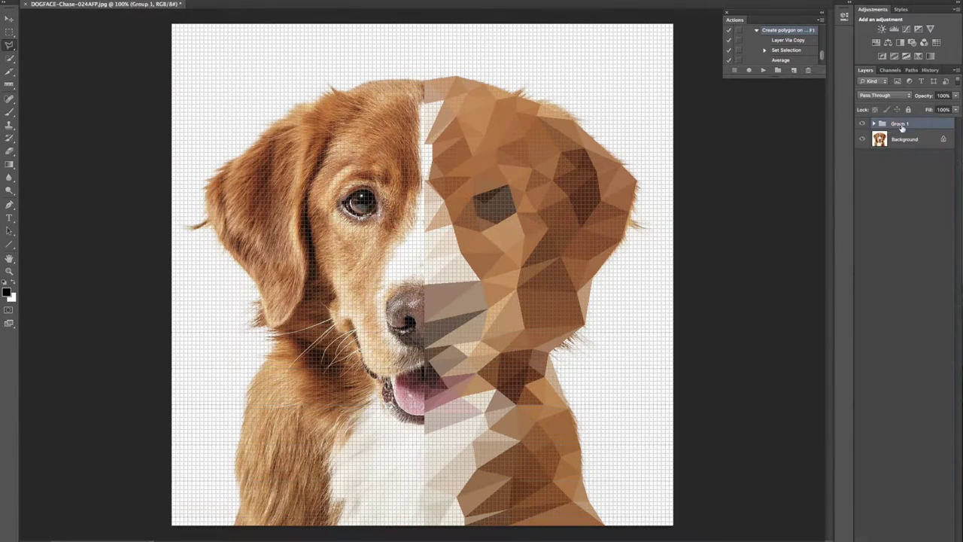
left_click(862, 139)
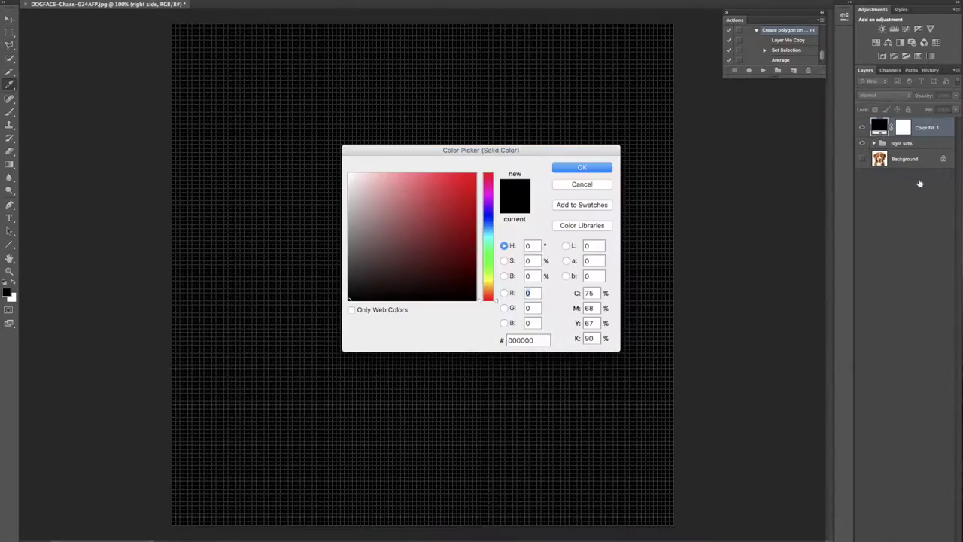
Add a yellow Solid Color fill layer beneath the triangles
key("Escape")
left_click(904, 139)
left_click(910, 403)
left_click(438, 189)
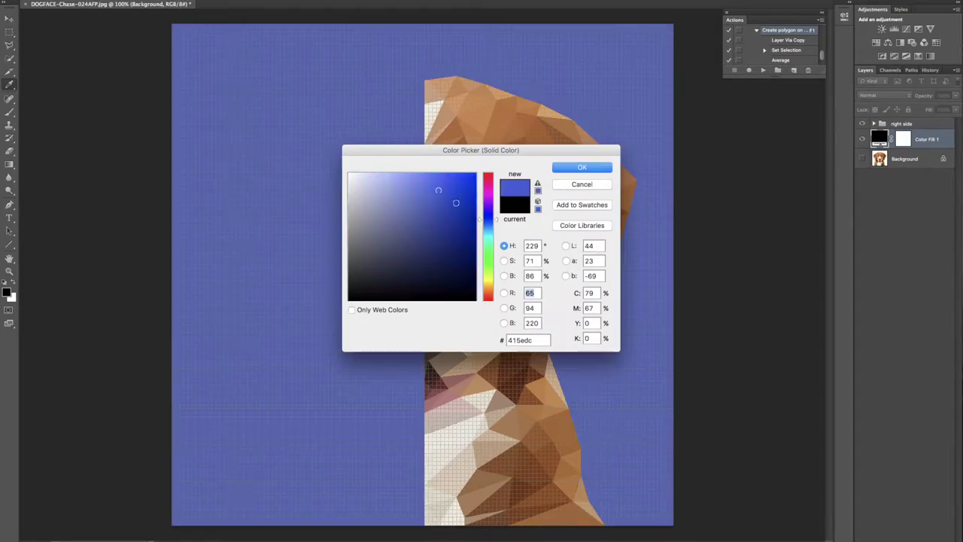
left_click_drag(488, 203, 487, 280)
left_click(575, 167)
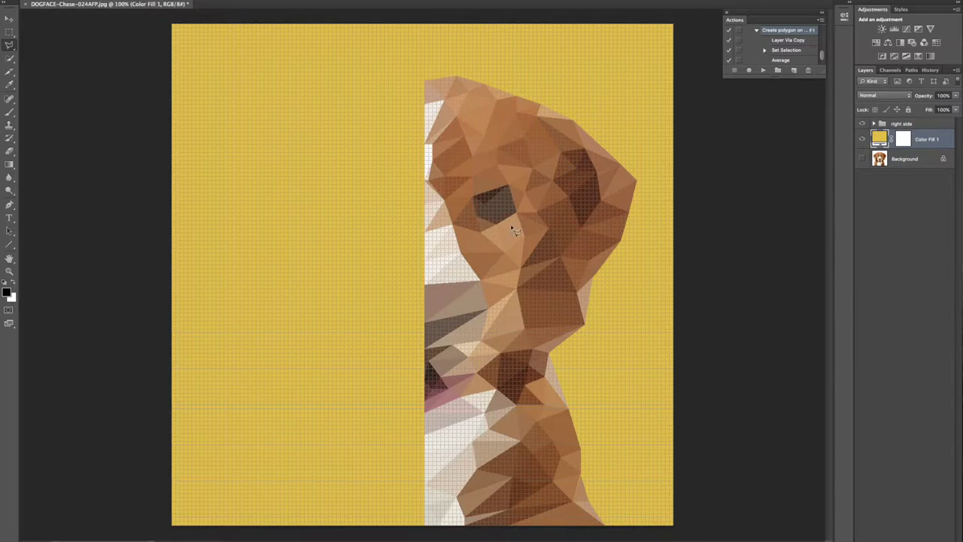
key("ctrl+plus")
key("ctrl+plus")
scroll(516, 348, "up", 1)
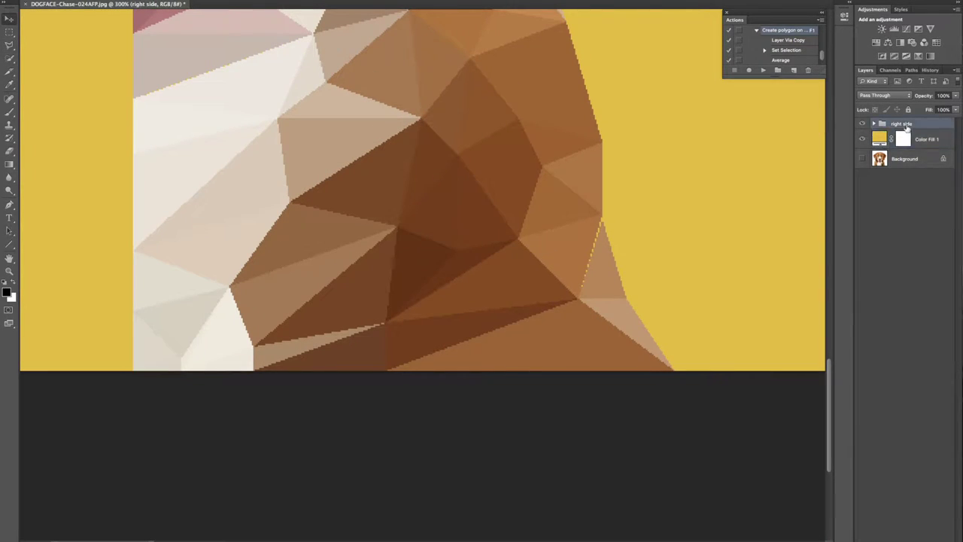
Fill the neck-edge gap with one averaged-colour triangle (Layer 278) using the F1 action
key("F1")
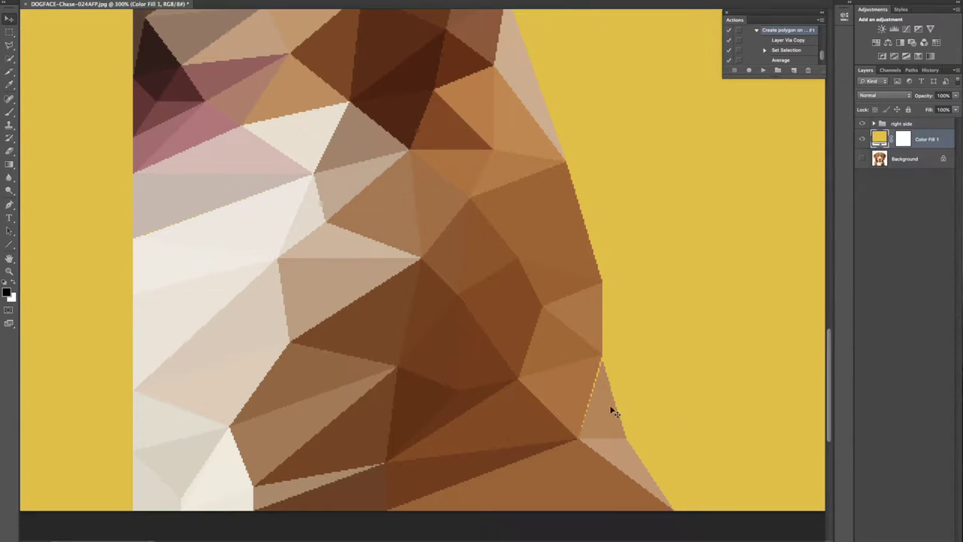
left_click(606, 360)
key("F1")
key("Return")
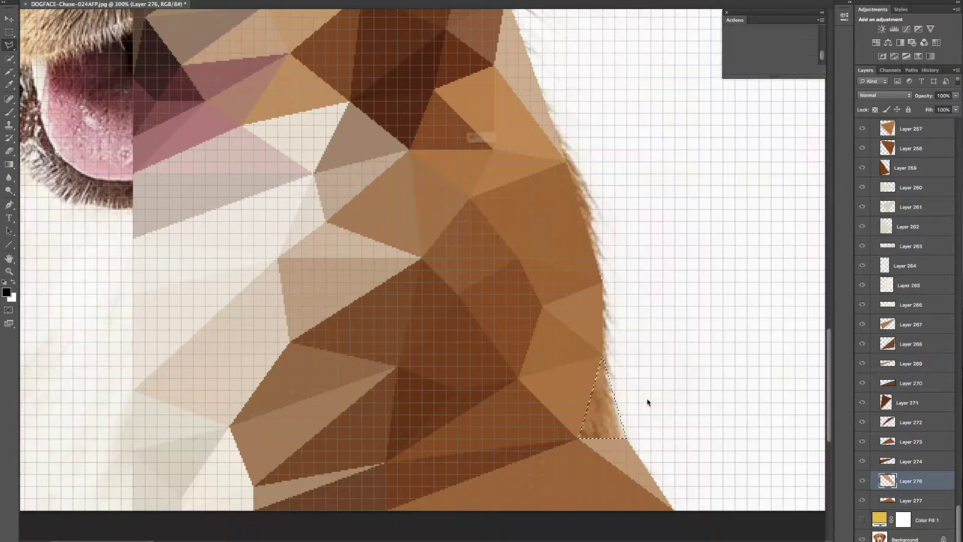
left_click(925, 519)
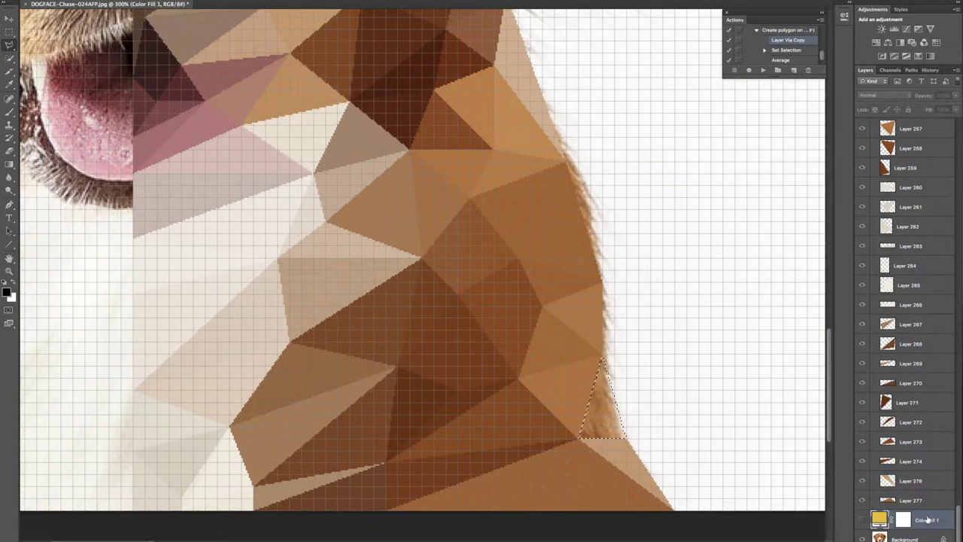
key("F1")
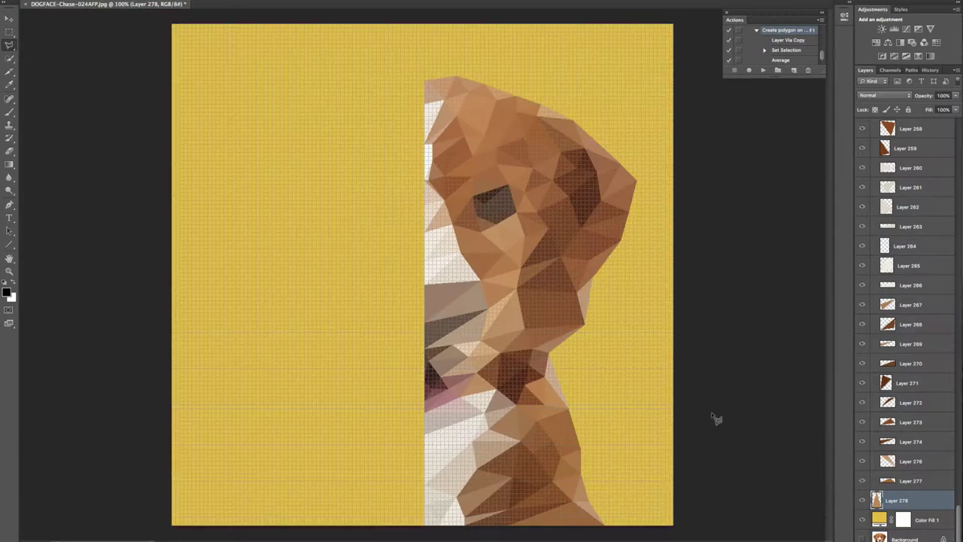
key("ctrl+minus")
key("ctrl+minus")
scroll(891, 172, "up", 15)
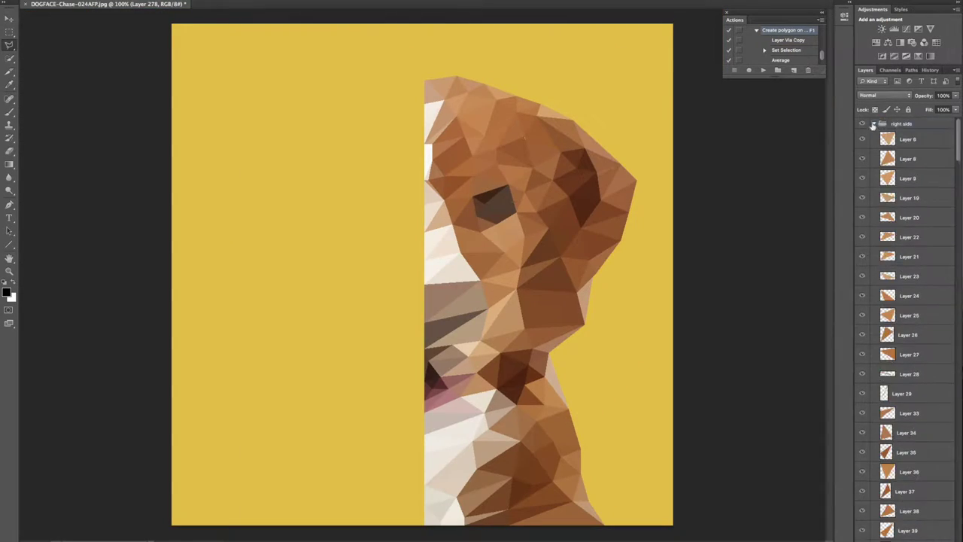
Duplicate the 'right side' group as a new group named 'left side'
left_click(873, 123)
key("ctrl+t")
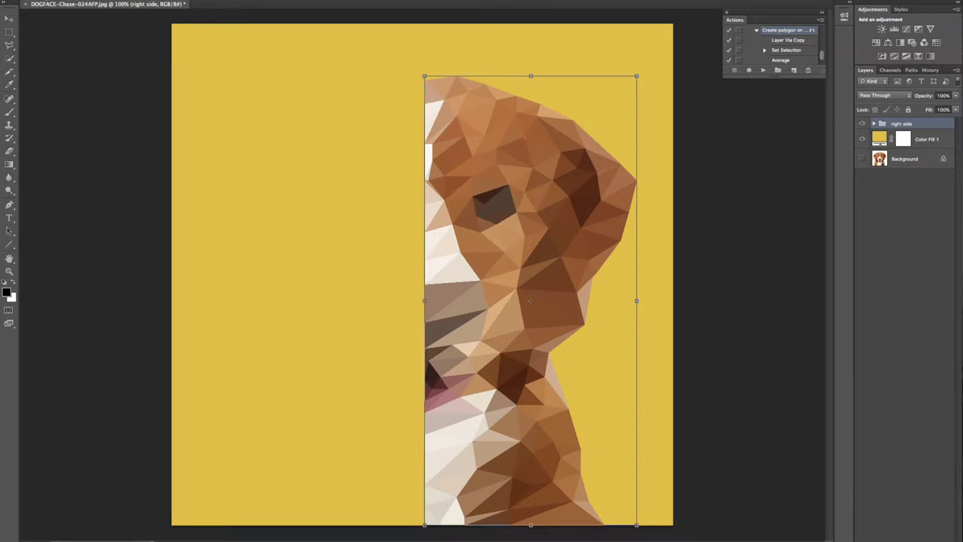
key("Return")
right_click(905, 125)
left_click(782, 140)
type("left side")
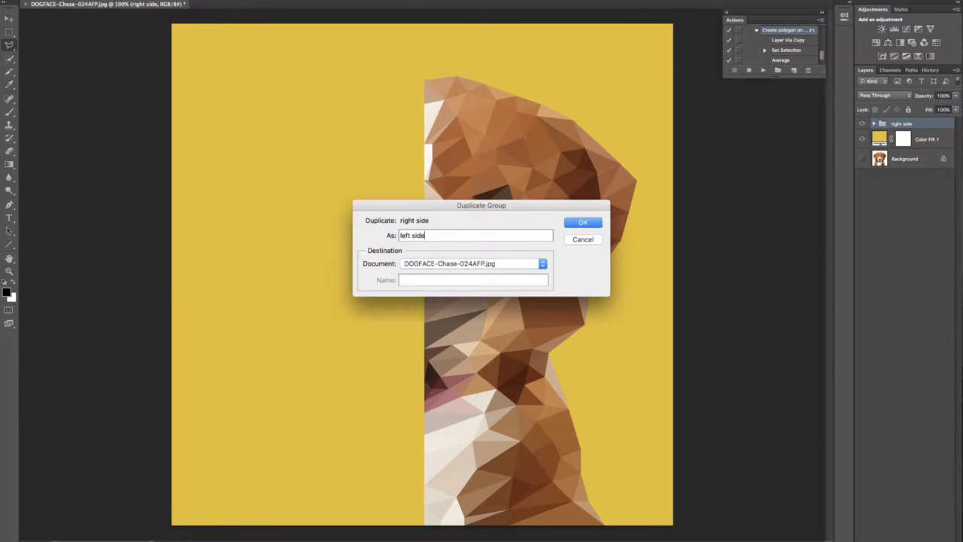
key("Return")
Flip the 'left side' group horizontally, then enable a gradient overlay on the yellow fill
right_click(485, 166)
left_click(512, 301)
key("Return")
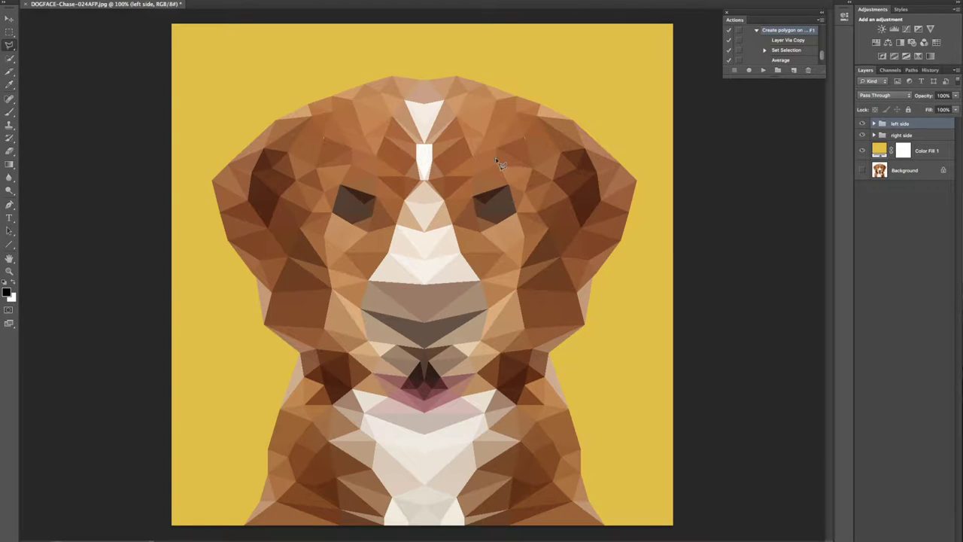
double_click(923, 150)
left_click(600, 105)
Make the fill's gradient a reversed radial Screen glow, larger scale and lower opacity, and outline the triangles in white
left_click(756, 33)
left_click(718, 8)
left_click(707, 91)
left_click_drag(721, 78, 742, 79)
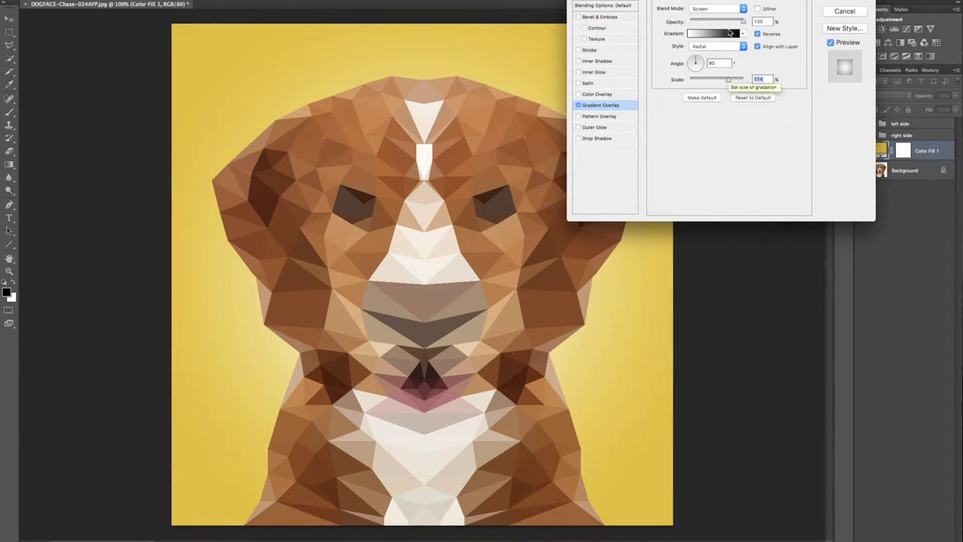
left_click_drag(742, 22, 731, 25)
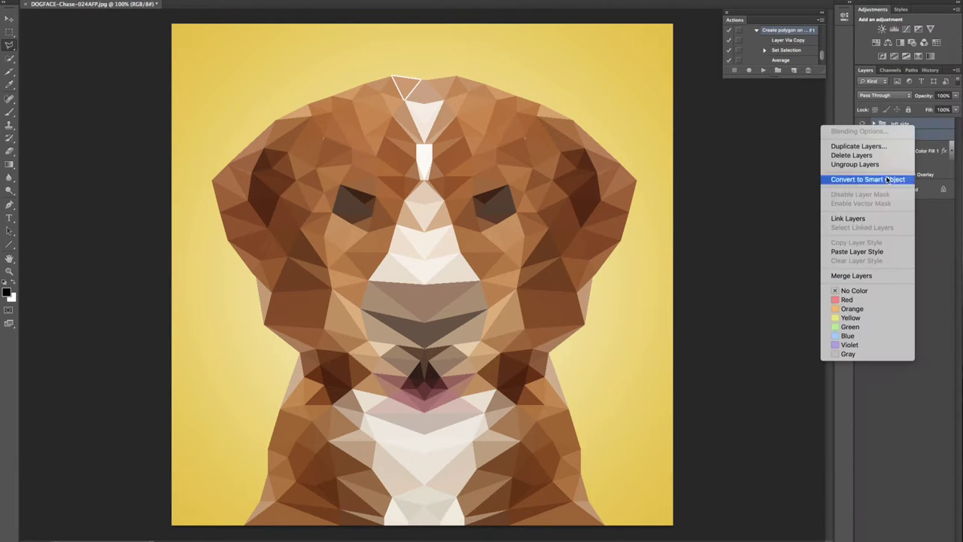
left_click(874, 124)
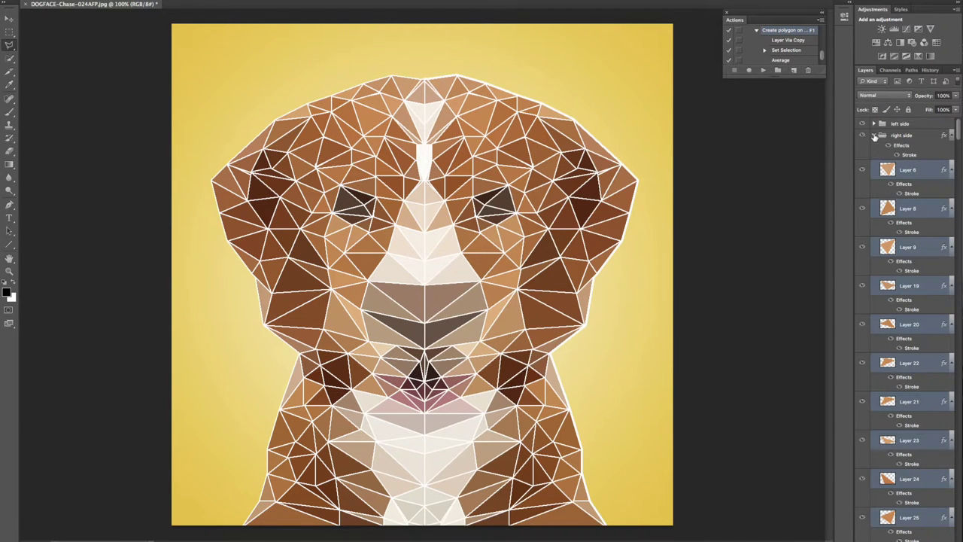
Clear the white outline styles from the triangles and add a gradient overlay to Layer 6
right_click(889, 167)
left_click(865, 332)
right_click(893, 134)
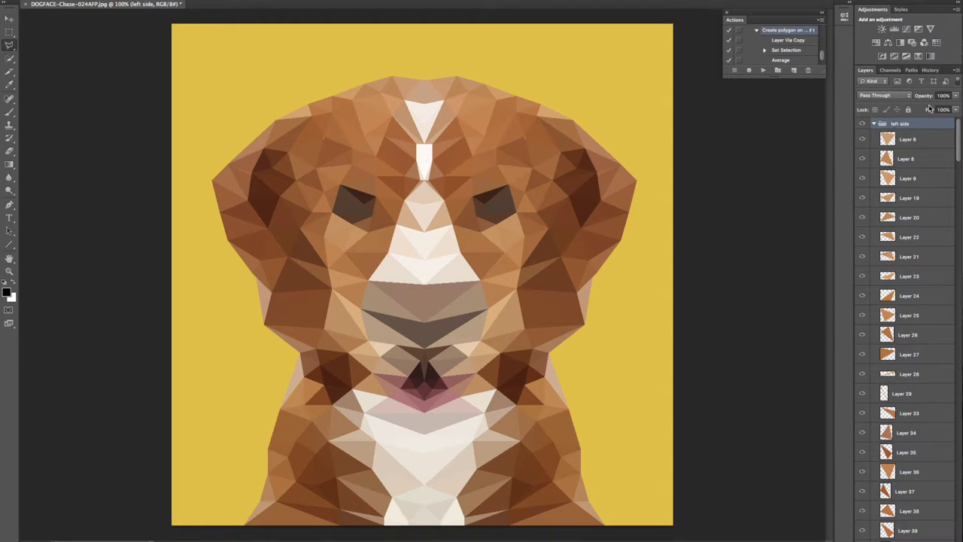
double_click(930, 139)
left_click(624, 100)
left_click(848, 17)
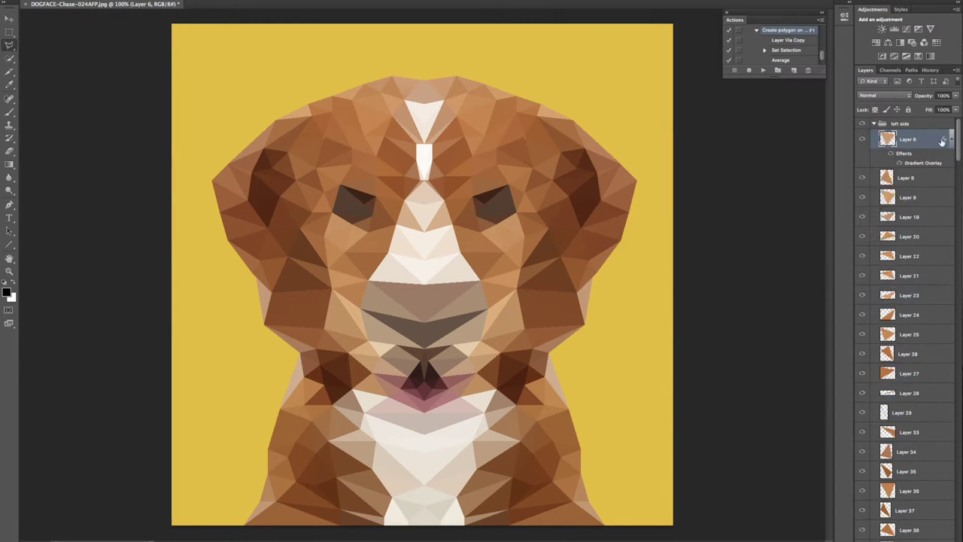